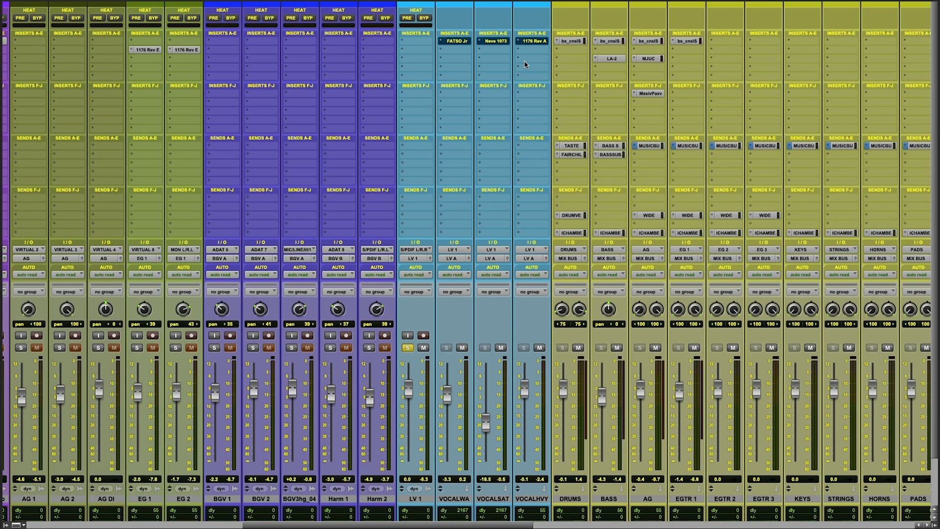
# - Examine the LV 1 track, its three parallel vocal tracks and the LV A bus with their inserts, sends and fader levels
pyautogui.hscroll(1, 522, 64)
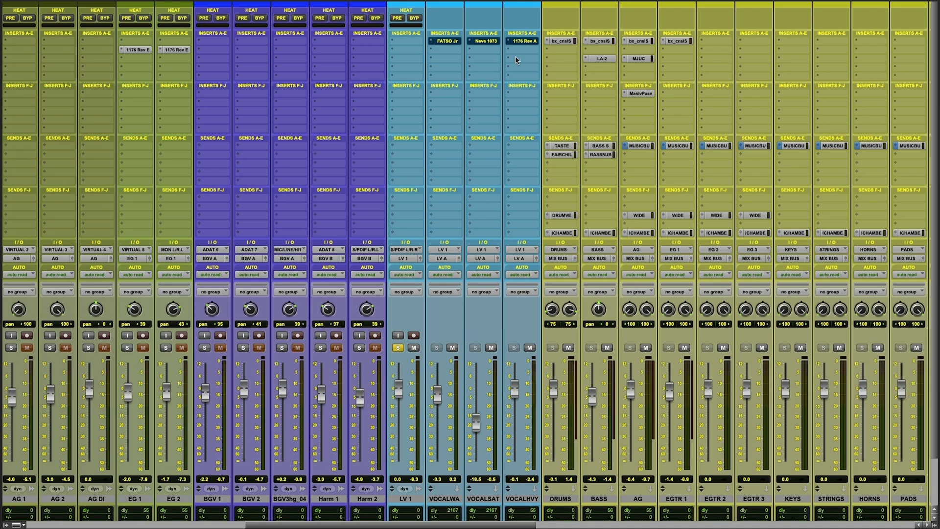
pyautogui.hscroll(3, 517, 60)
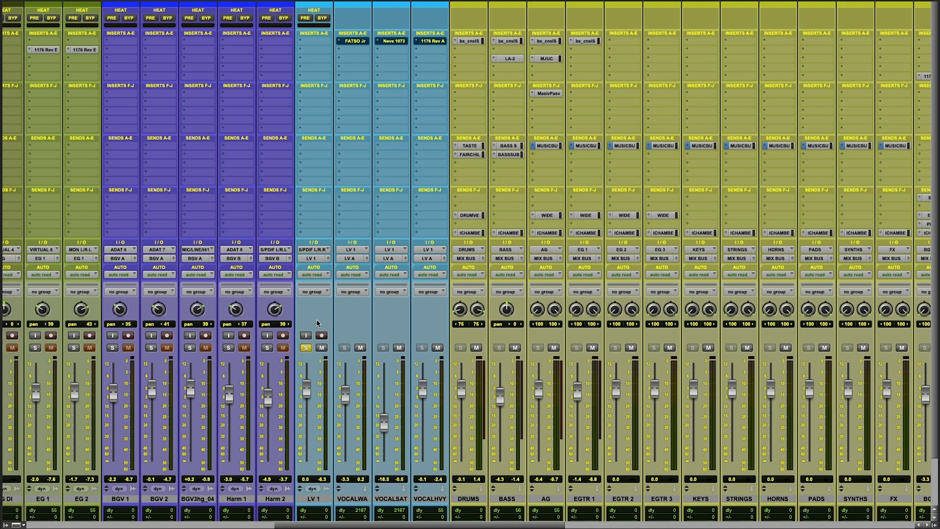
pyautogui.hscroll(1, 318, 323)
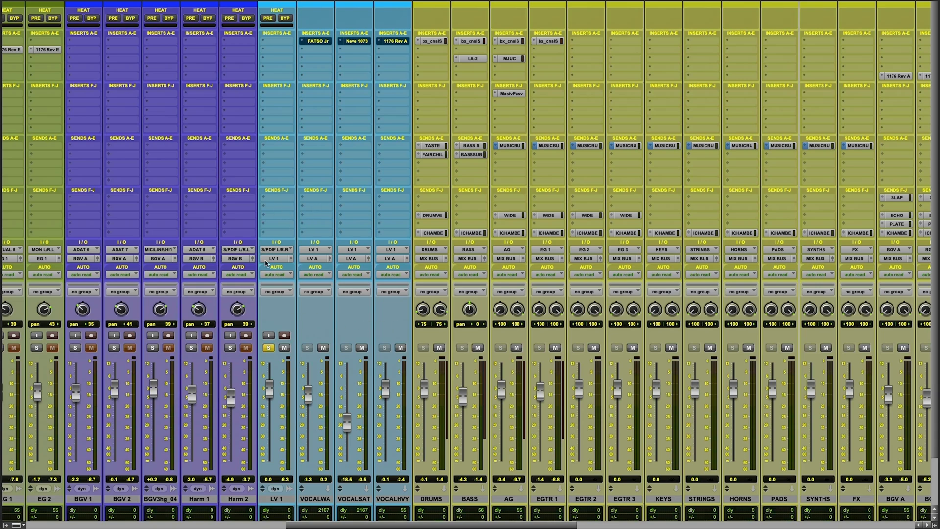
pyautogui.hscroll(1, 269, 264)
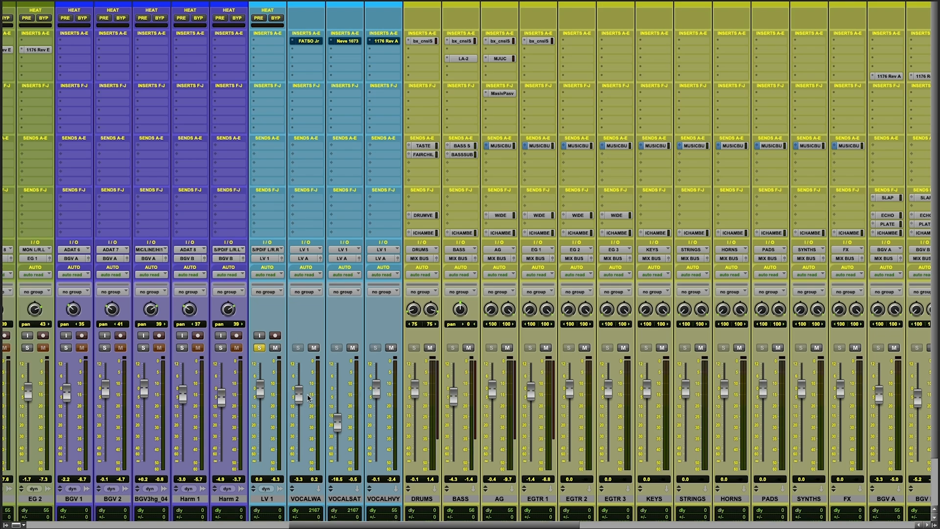
pyautogui.moveTo(339, 420); pyautogui.dragTo(339, 432)
pyautogui.moveTo(298, 396); pyautogui.dragTo(299, 402)
pyautogui.moveTo(299, 410); pyautogui.dragTo(299, 401)
pyautogui.hscroll(-3, 379, 400)
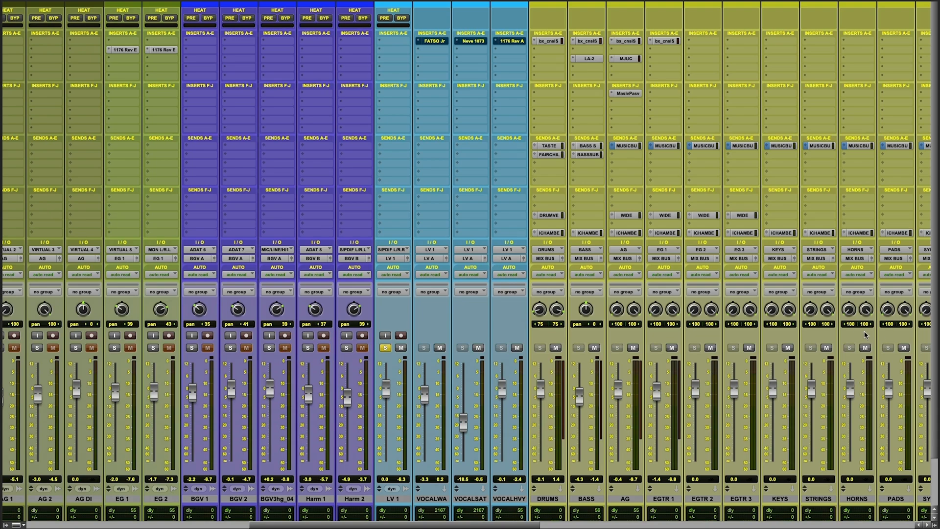
pyautogui.hscroll(5, 686, 255)
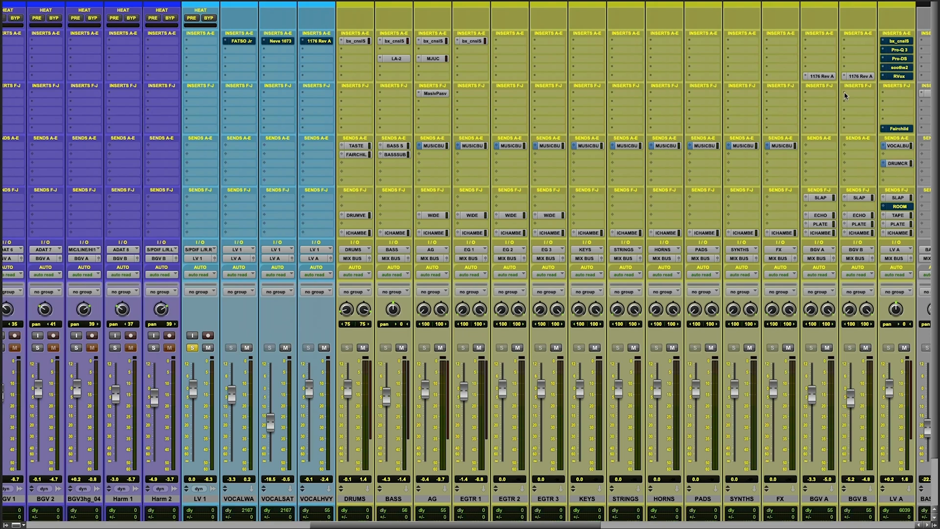
pyautogui.hscroll(-3, 586, 306)
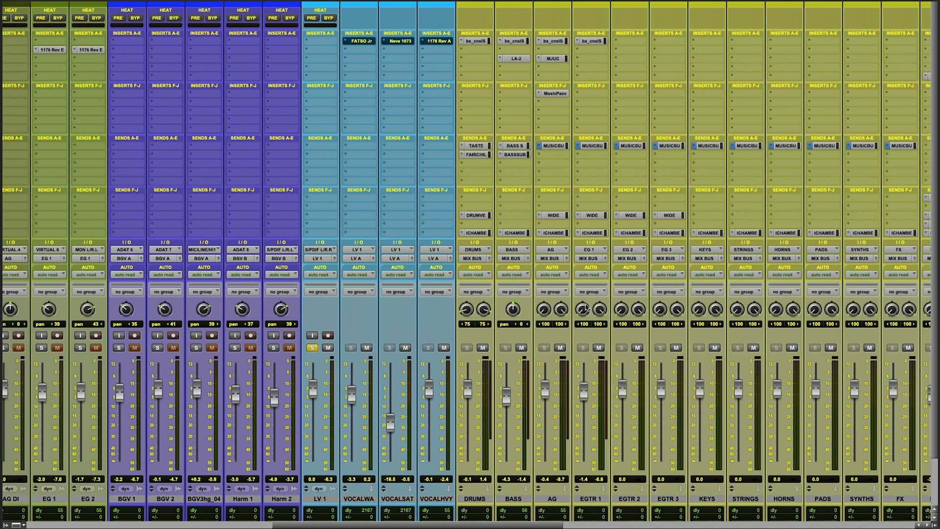
pyautogui.hscroll(7, 586, 307)
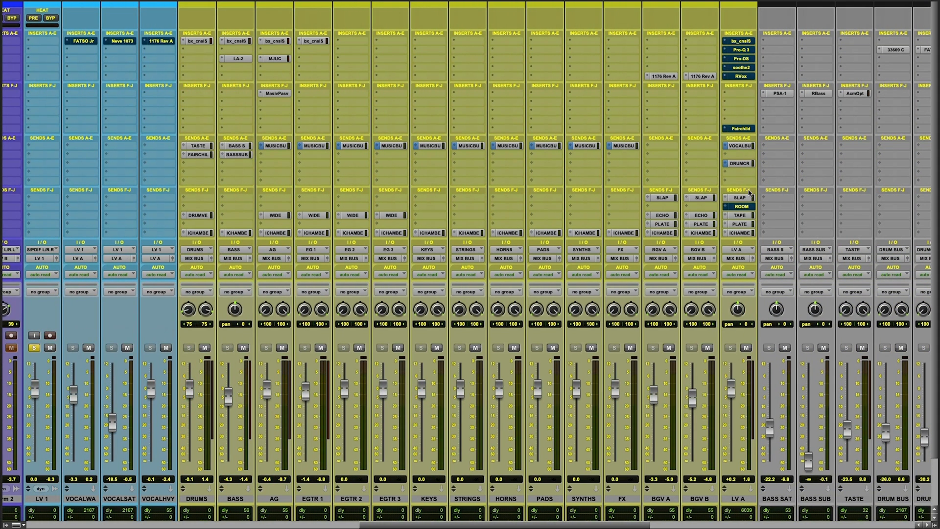
pyautogui.hscroll(-8, 449, 316)
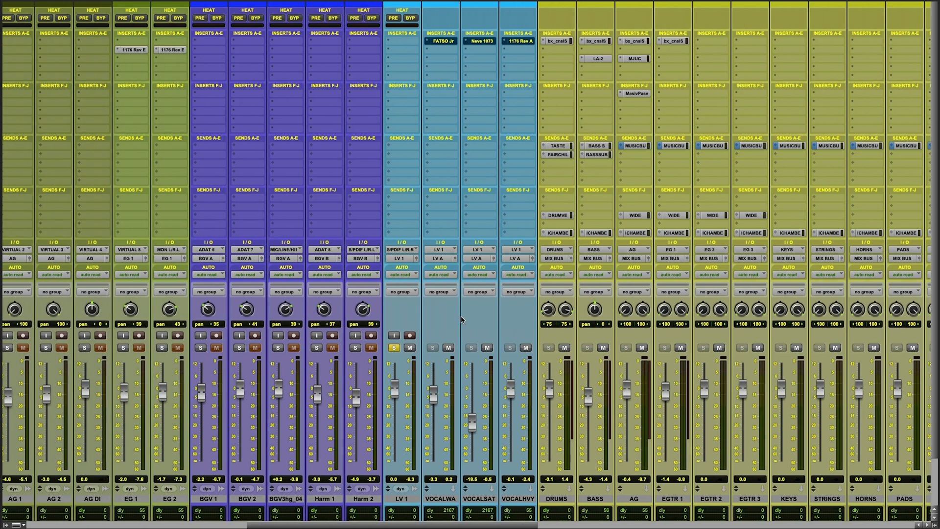
# - Insert Avid's Reel Tape Saturation in the first F-J slot of the VOCAL WARMTH track and reposition its window
pyautogui.hscroll(1, 449, 317)
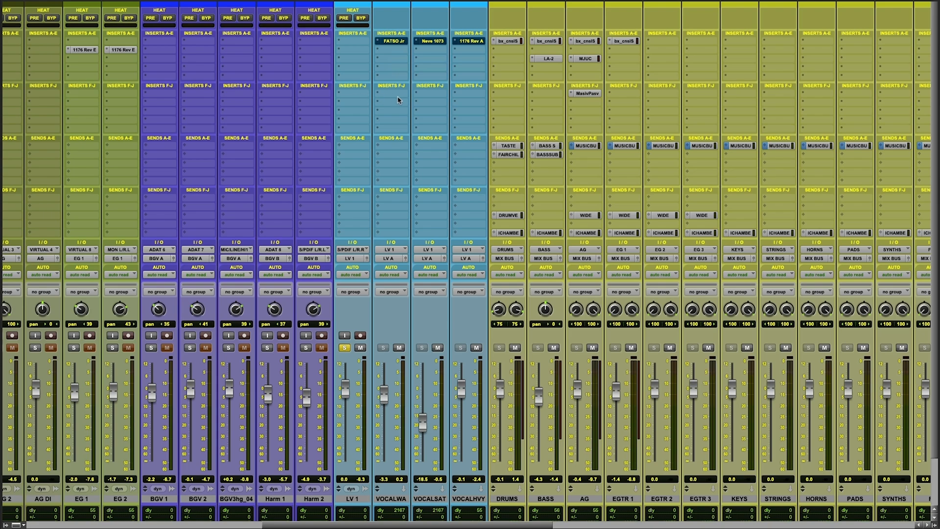
pyautogui.click(394, 100)
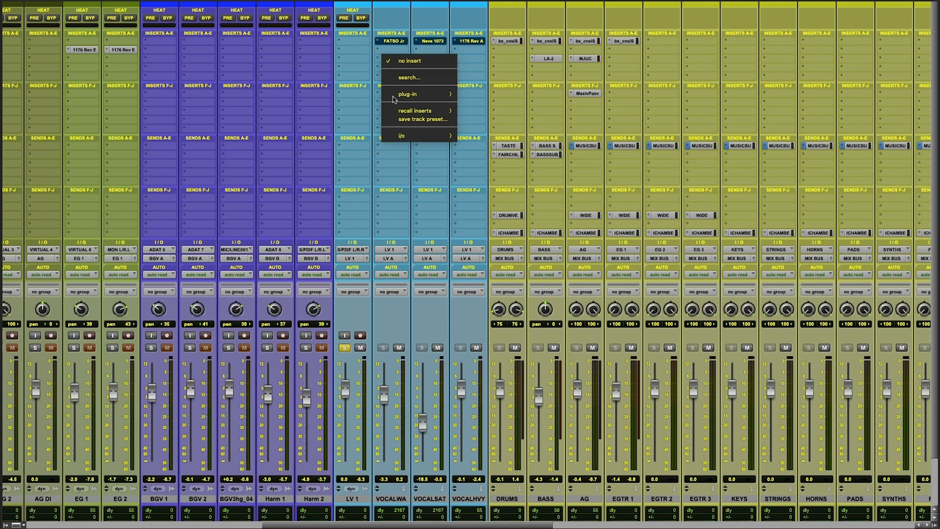
pyautogui.moveTo(400, 98)
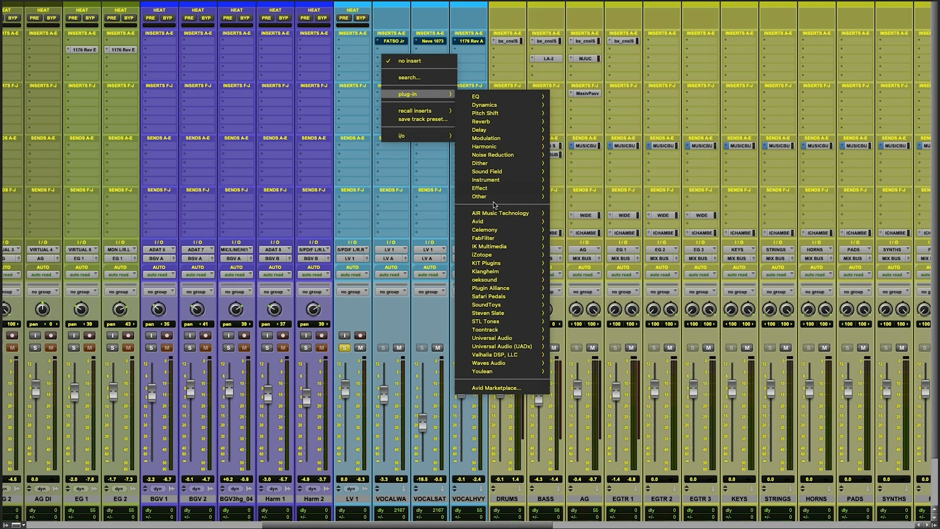
pyautogui.moveTo(509, 238)
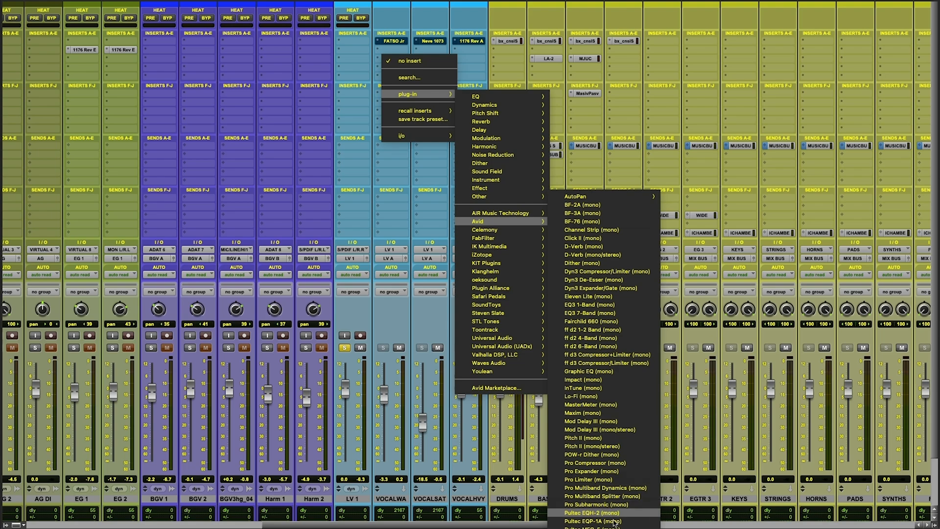
pyautogui.click(615, 521)
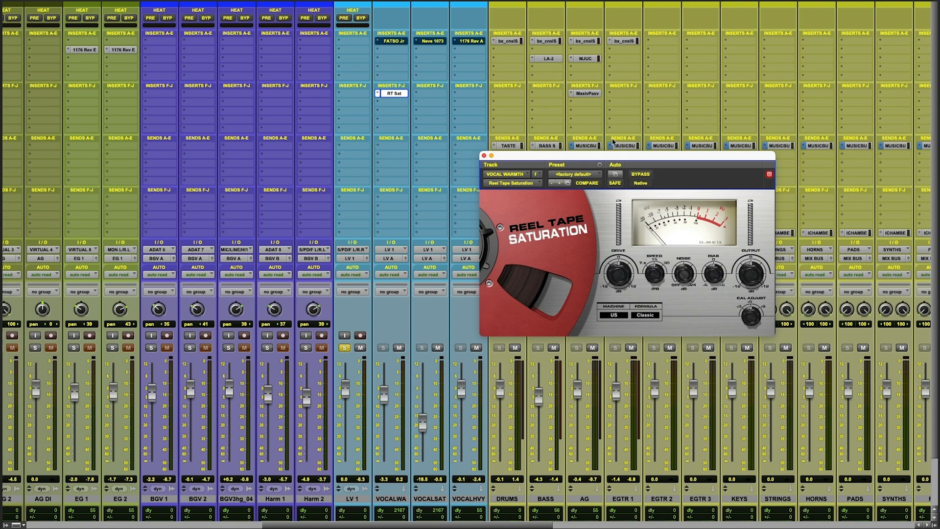
pyautogui.moveTo(568, 162); pyautogui.dragTo(421, 184)
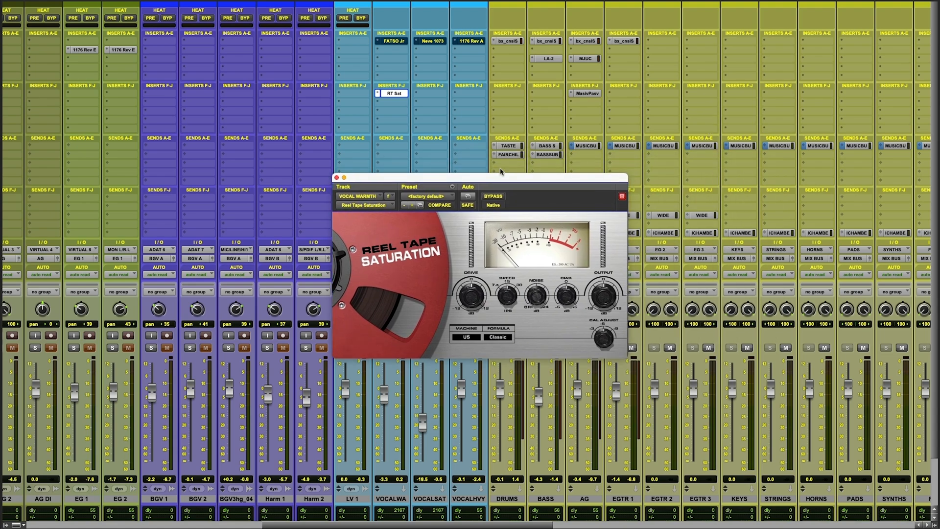
pyautogui.moveTo(492, 176); pyautogui.dragTo(553, 123)
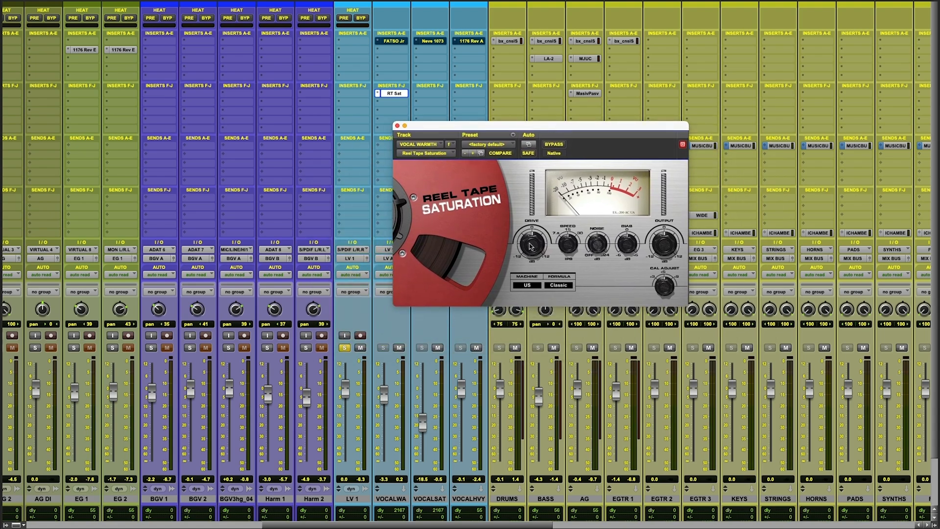
# - Adjust Reel Tape Saturation's drive and output, keeping the US machine and Classic formula
pyautogui.moveTo(537, 247); pyautogui.dragTo(540, 235)
pyautogui.moveTo(665, 253); pyautogui.dragTo(666, 247)
pyautogui.click(523, 286)
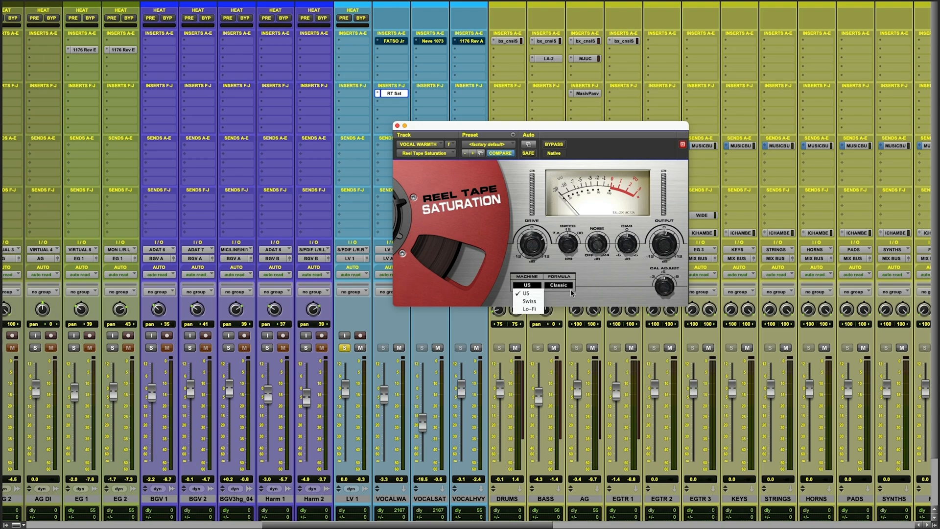
pyautogui.click(561, 285)
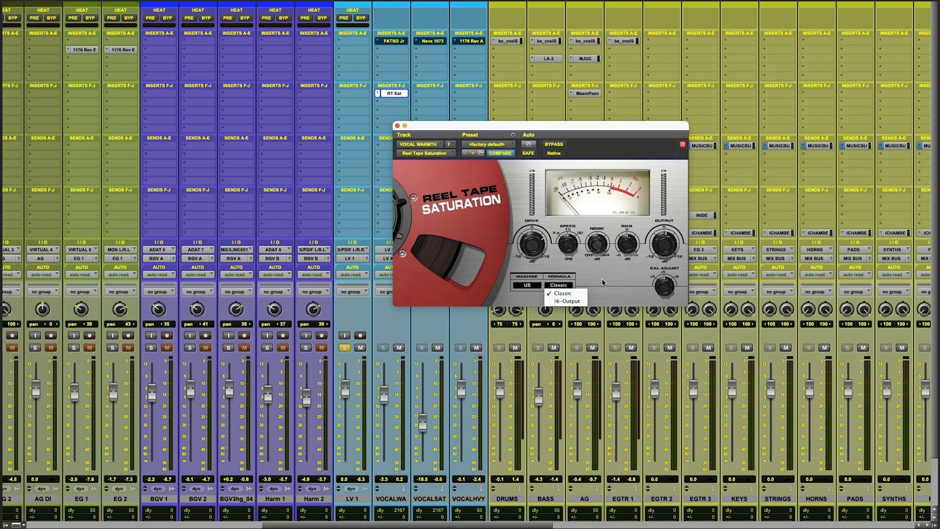
pyautogui.click(598, 267)
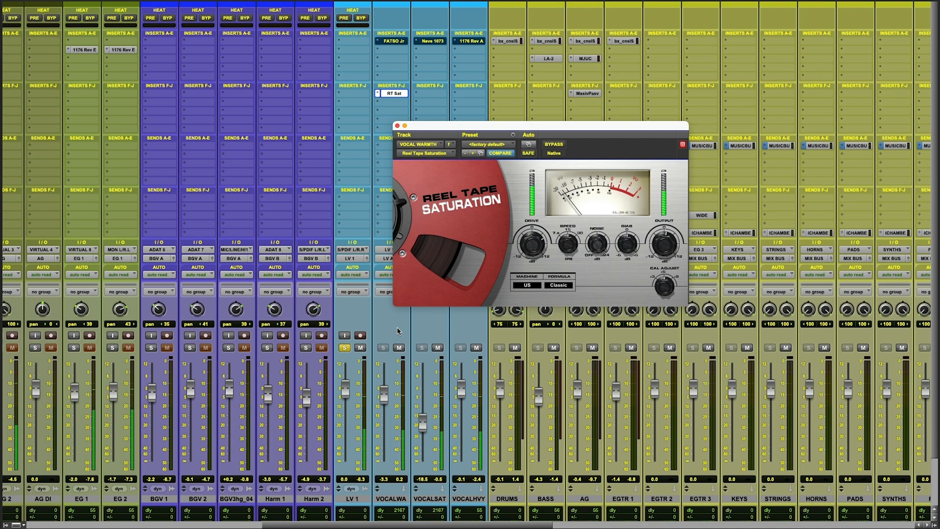
# - Compare the vocal with Reel Tape Saturation bypassed and active, leave it active and close its window
pyautogui.click(554, 145)
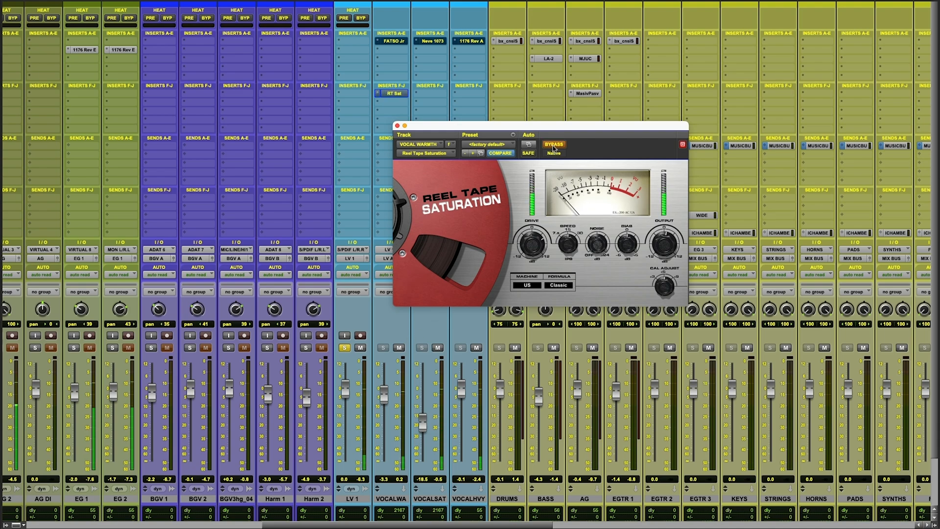
pyautogui.click(554, 145)
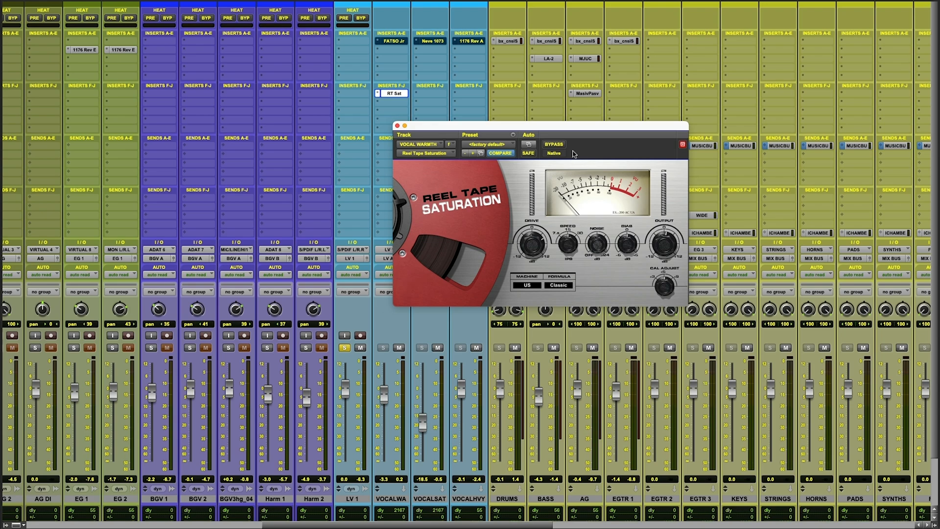
pyautogui.click(554, 144)
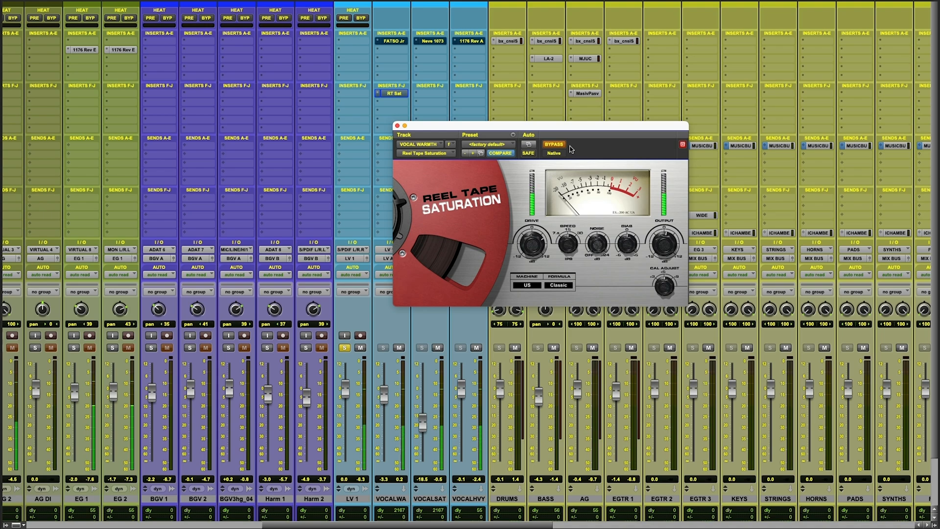
pyautogui.click(558, 145)
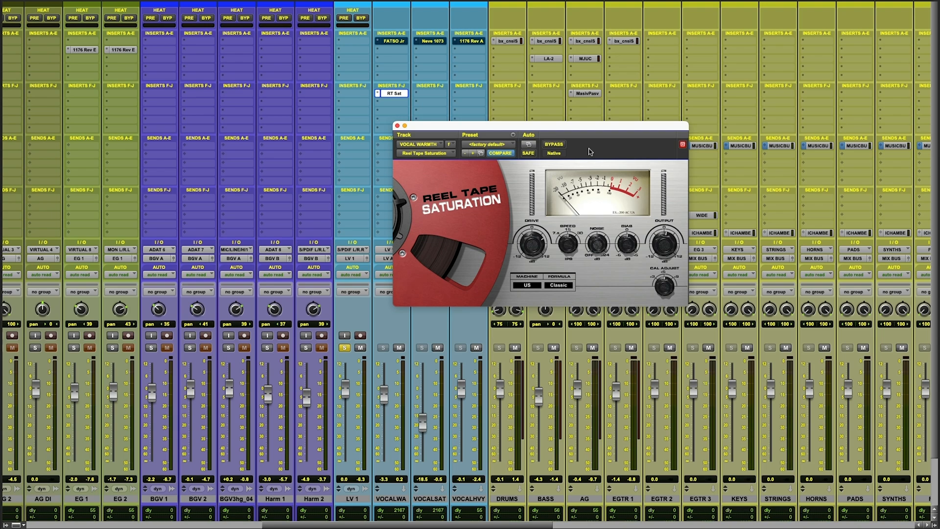
pyautogui.click(397, 126)
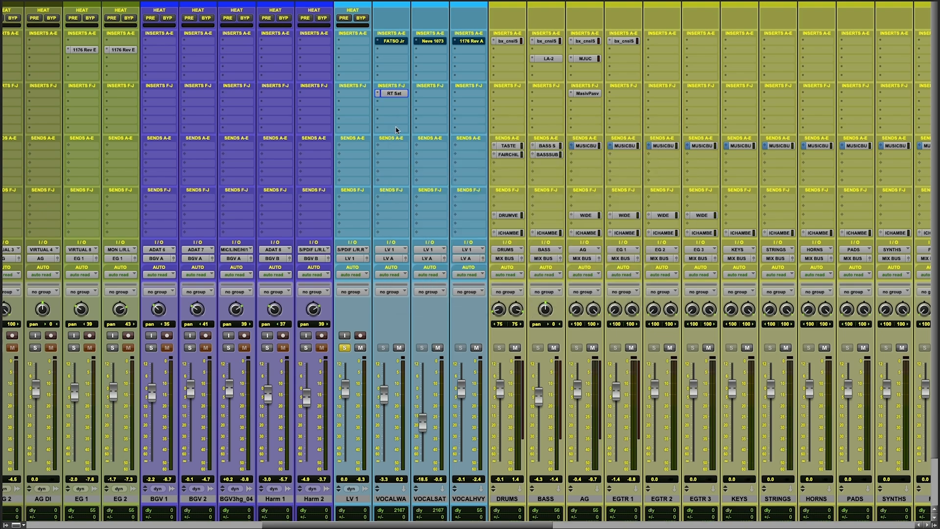
# - Insert the mono BF-76 peak limiter on the VOCAL WARMTH track, in the slot directly below Reel Tape Saturation
pyautogui.click(395, 103)
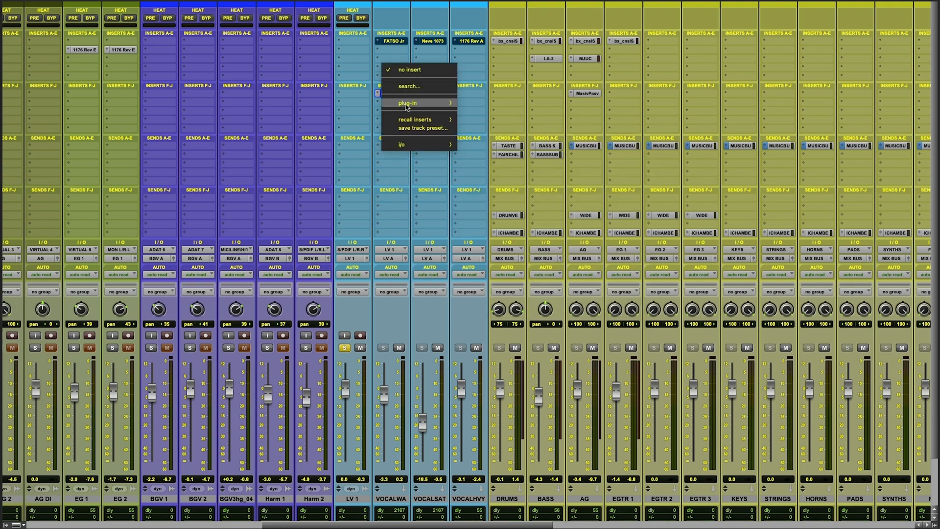
pyautogui.moveTo(405, 107)
pyautogui.moveTo(505, 230)
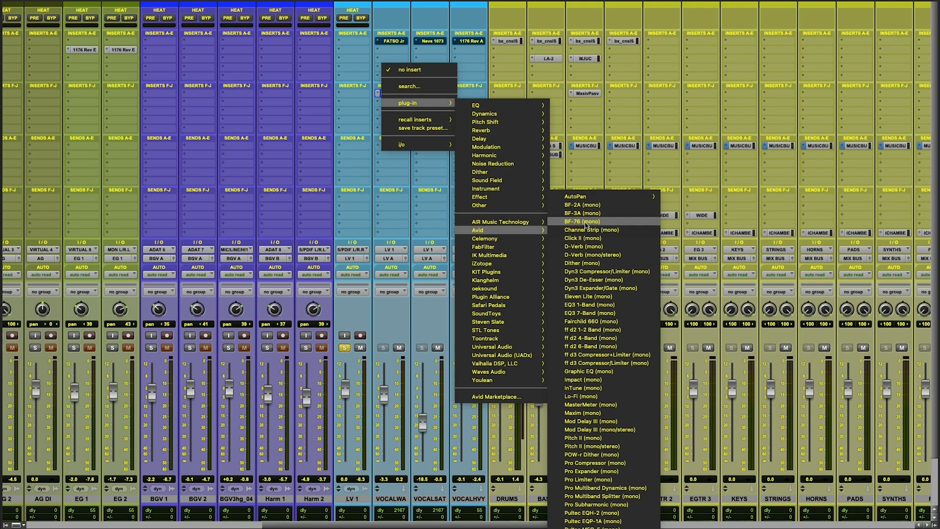
pyautogui.click(596, 225)
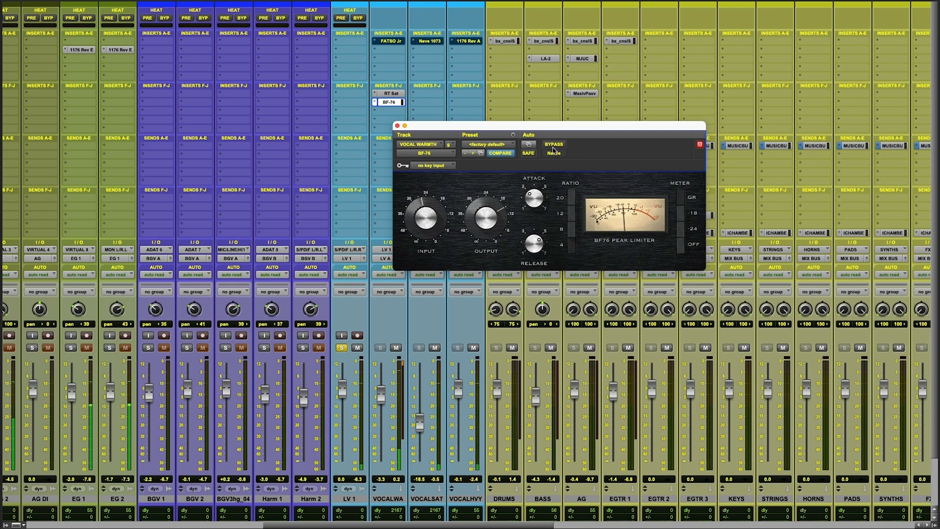
# - Compare the vocal with the BF-76 bypassed and active, leave it active and close its window
pyautogui.click(554, 145)
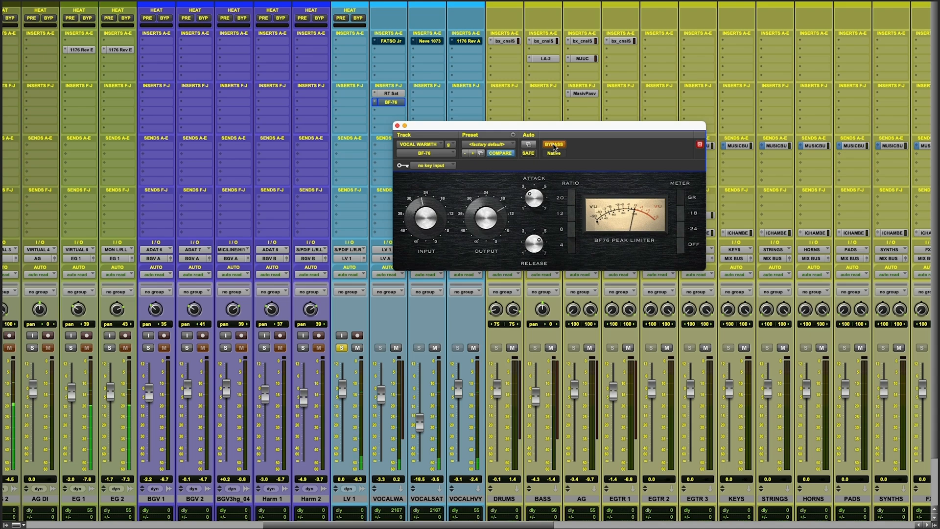
pyautogui.click(554, 145)
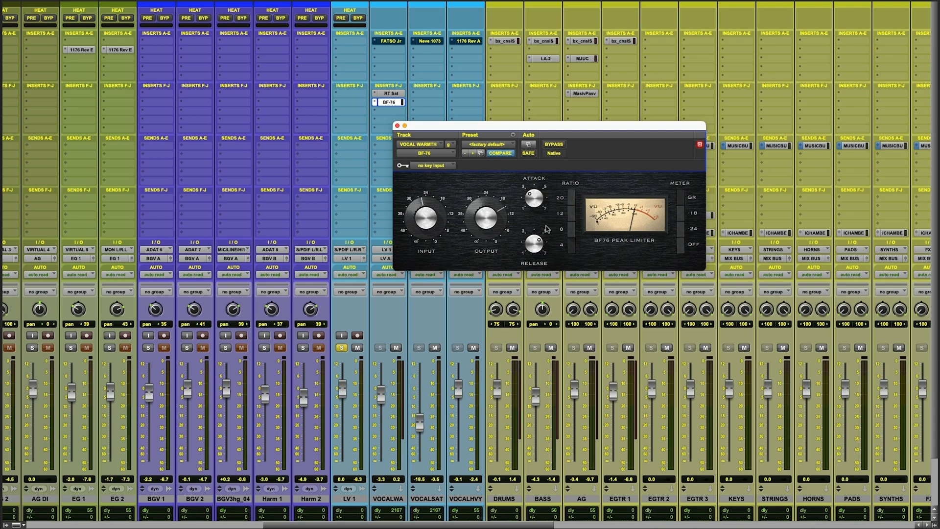
pyautogui.click(398, 125)
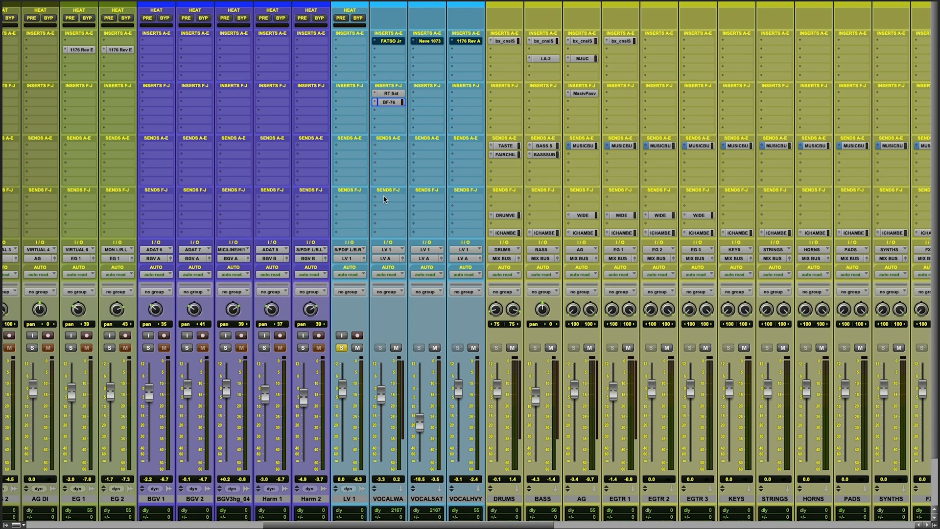
# - Insert Avid's SansAmp PSA-1 in the first F-J slot of the VOCAL SAT track and move its window aside
pyautogui.click(424, 98)
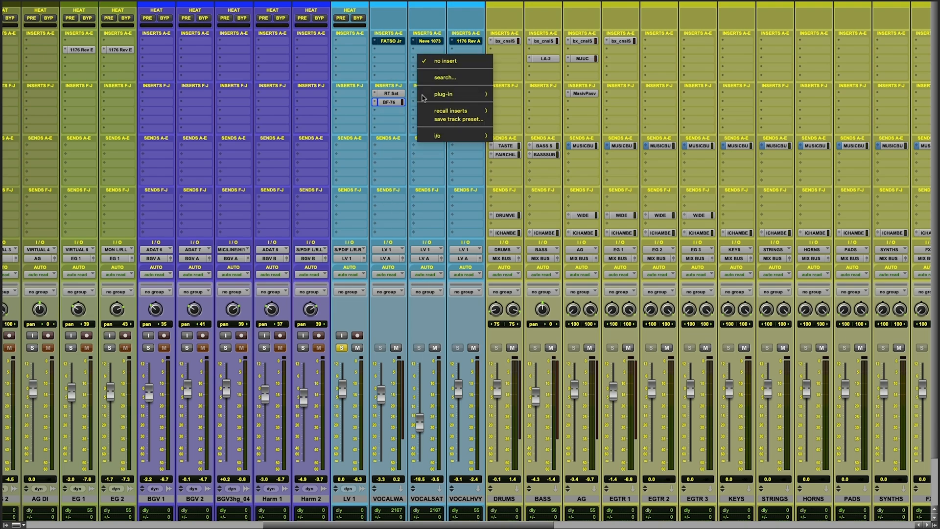
pyautogui.moveTo(435, 97)
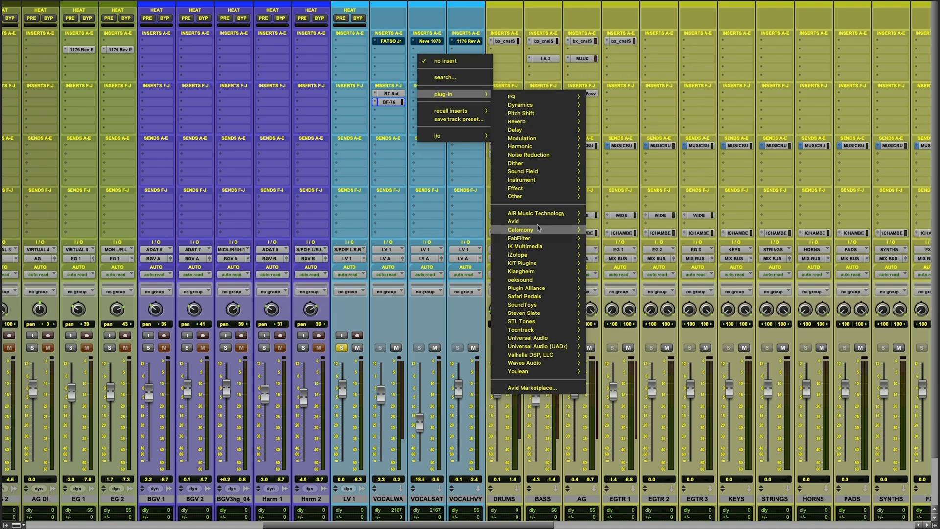
pyautogui.moveTo(539, 225)
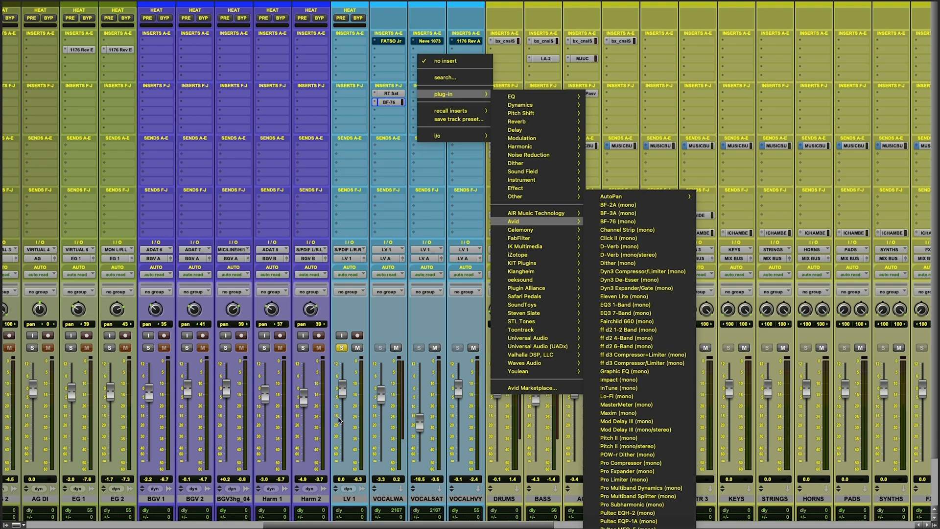
pyautogui.click(636, 525)
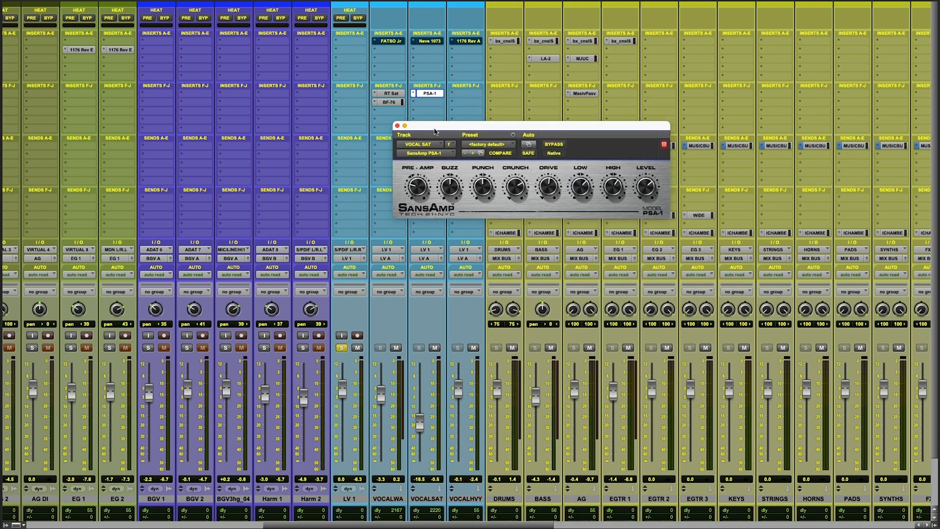
pyautogui.moveTo(434, 130); pyautogui.dragTo(519, 133)
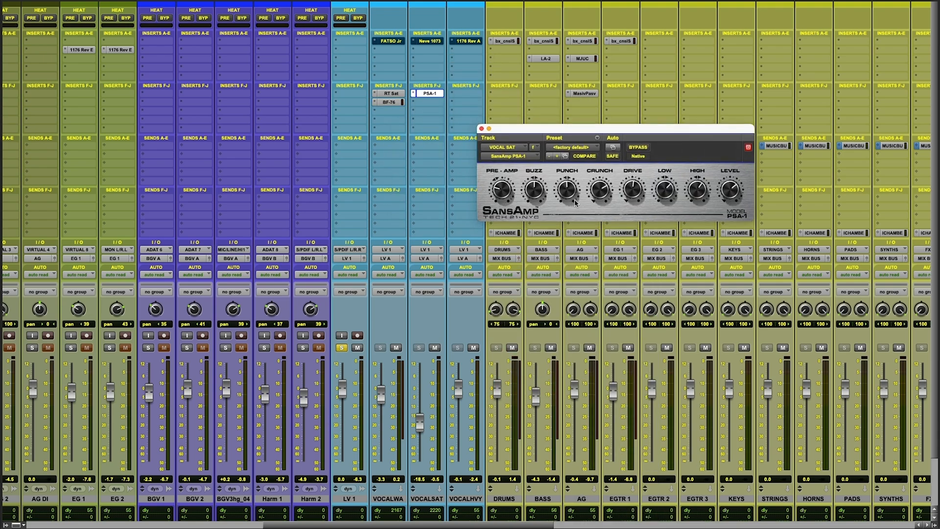
# - Adjust the Crunch and Pre-Amp amounts of the SansAmp PSA-1 on the VOCAL SAT track while the mix plays
pyautogui.moveTo(601, 189); pyautogui.dragTo(598, 219)
pyautogui.press('space')
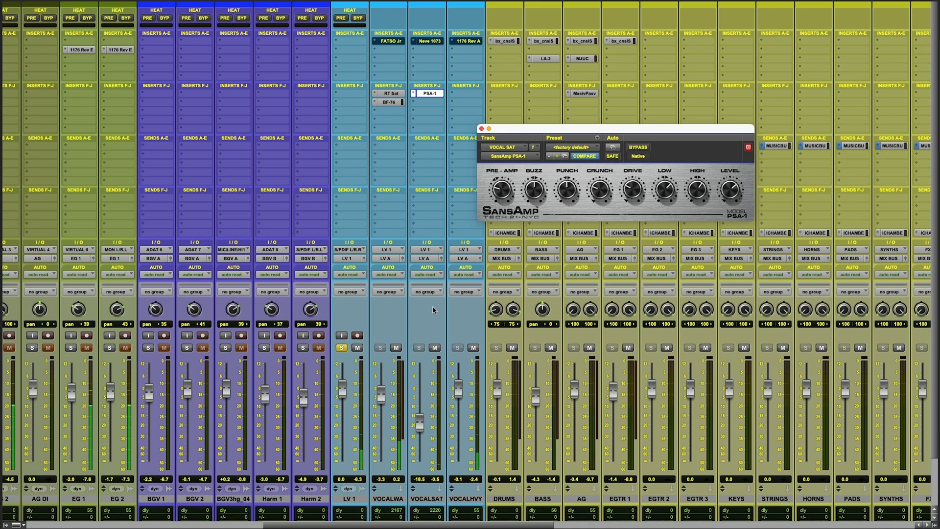
pyautogui.moveTo(500, 193); pyautogui.dragTo(499, 171)
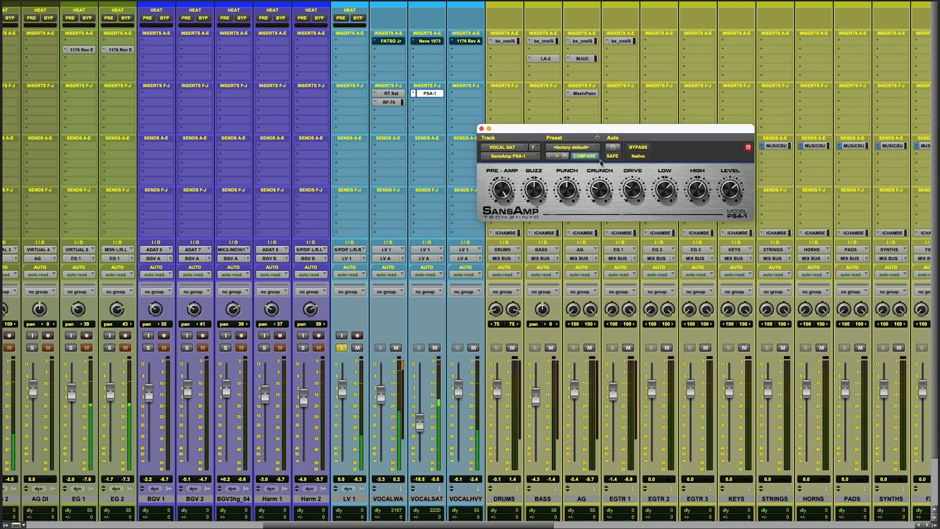
# - Check the SansAmp PSA-1 bypassed against active, leave it active and trim its output Level down slightly
pyautogui.click(633, 150)
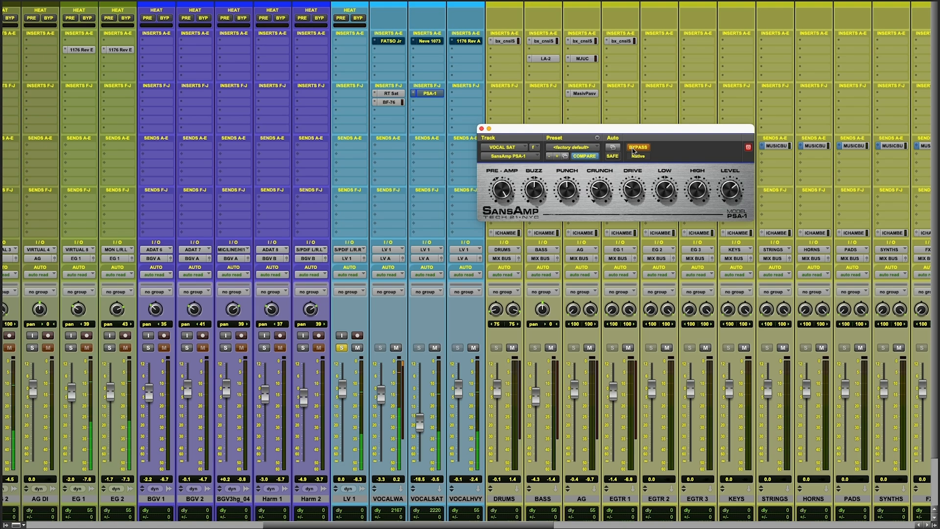
pyautogui.click(637, 148)
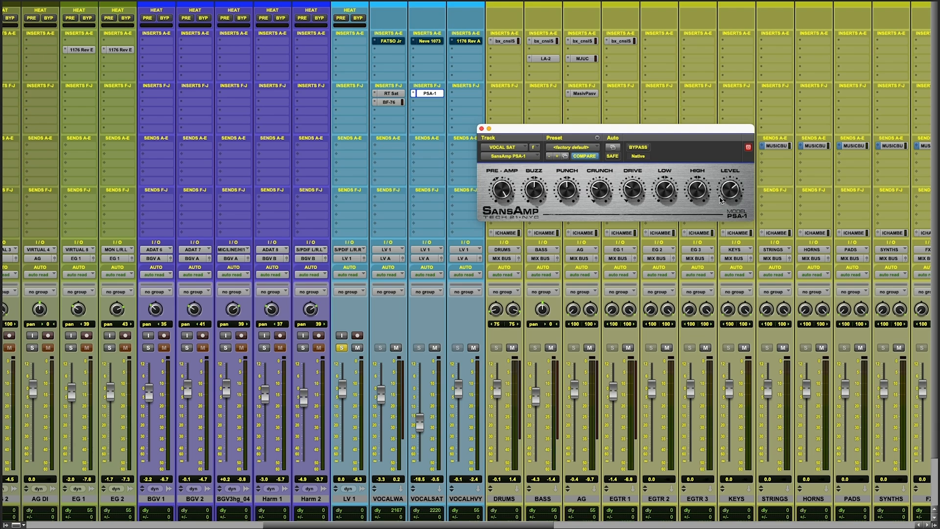
pyautogui.moveTo(725, 193); pyautogui.dragTo(724, 197)
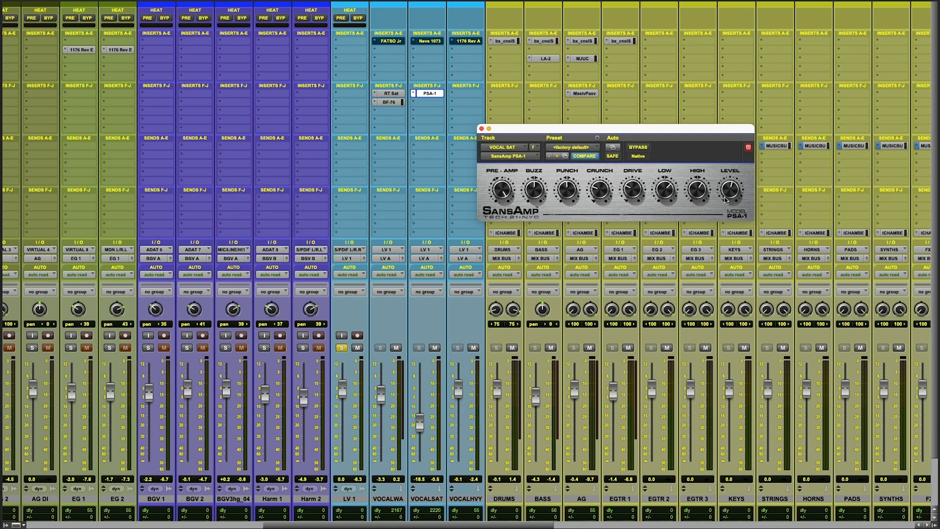
# - View the Neve 1073 settings on the VOCAL SAT track, close them and reopen the SansAmp PSA-1
pyautogui.click(426, 42)
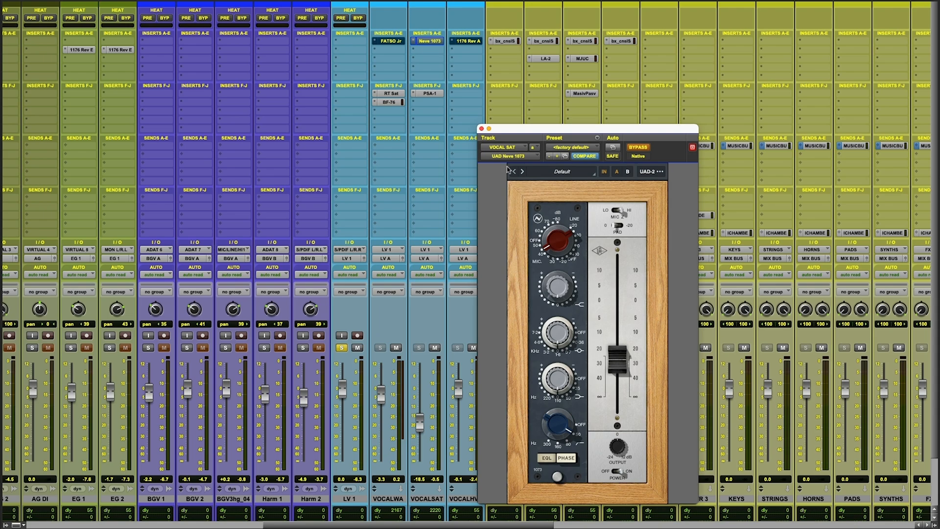
pyautogui.click(481, 129)
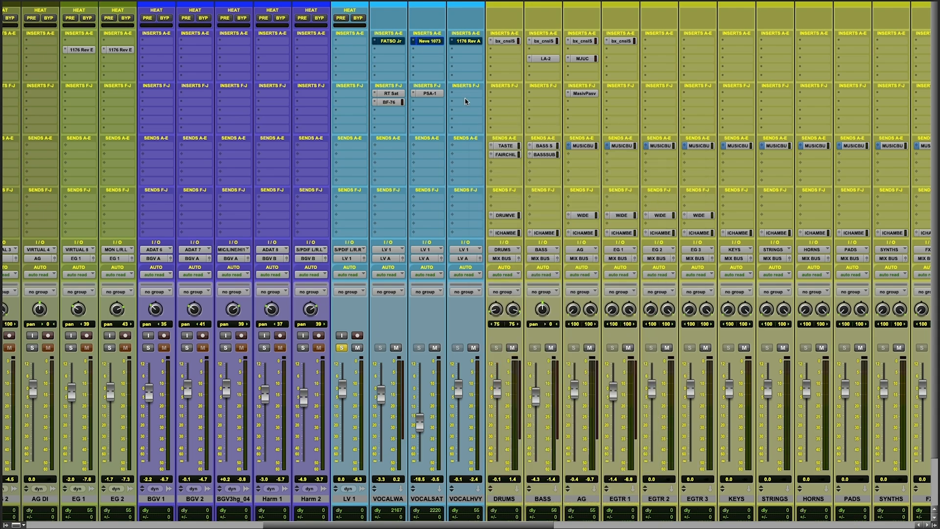
pyautogui.click(427, 94)
# - Compare the playing vocal with the SansAmp PSA-1 bypassed and active, leave it active and close its window
pyautogui.press('space')
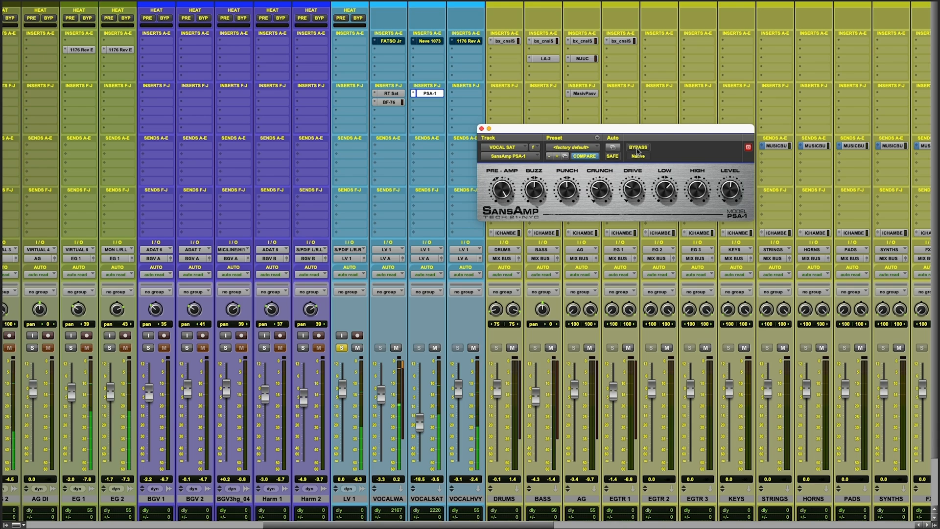
pyautogui.click(638, 148)
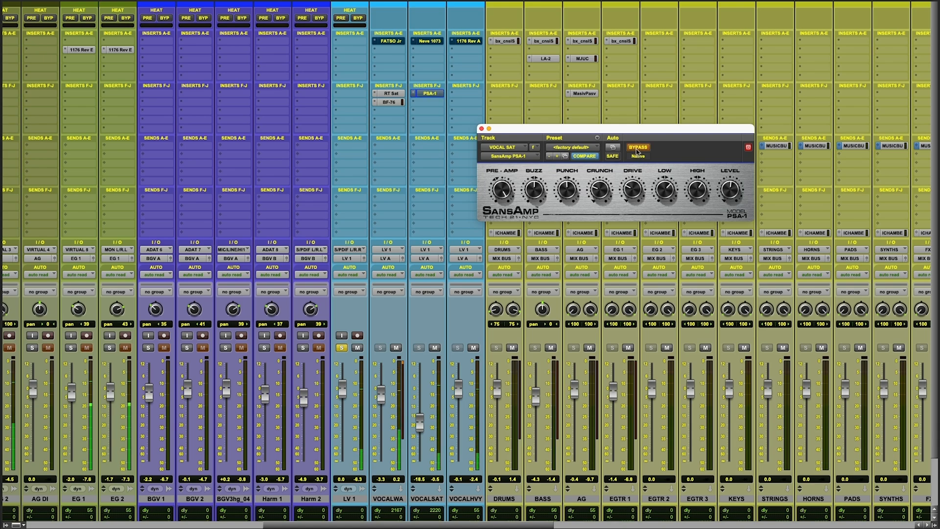
pyautogui.click(637, 149)
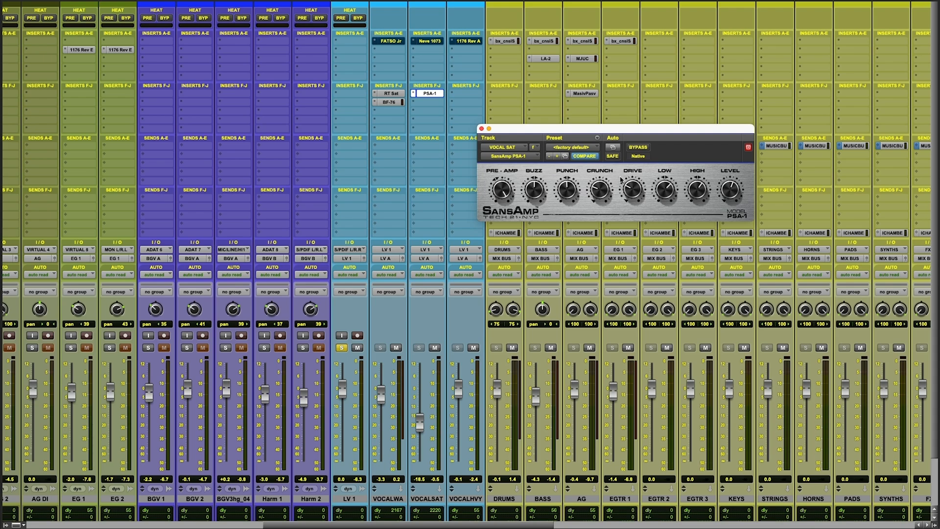
pyautogui.press('space')
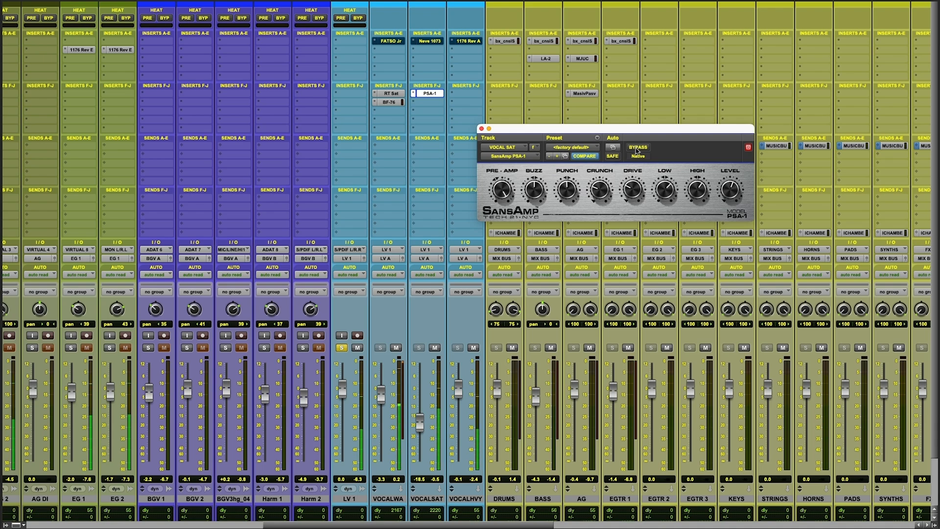
pyautogui.click(637, 148)
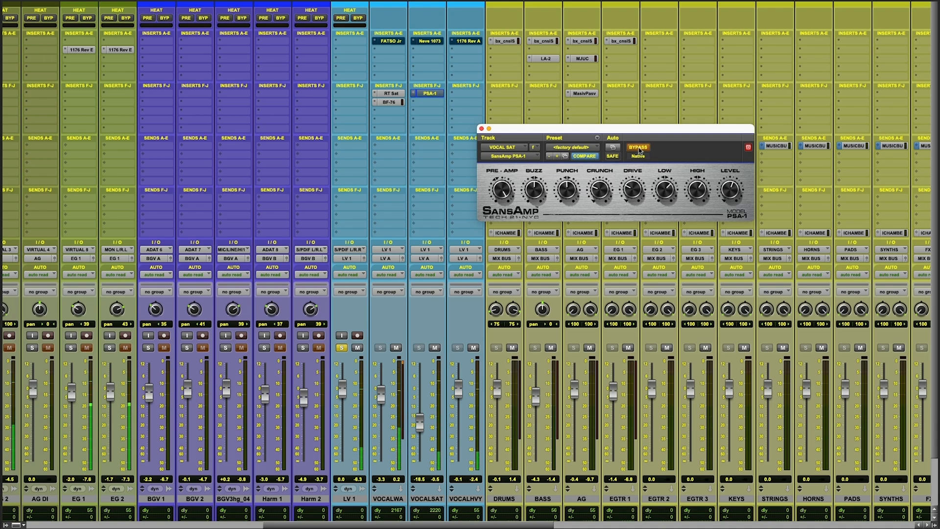
pyautogui.click(638, 148)
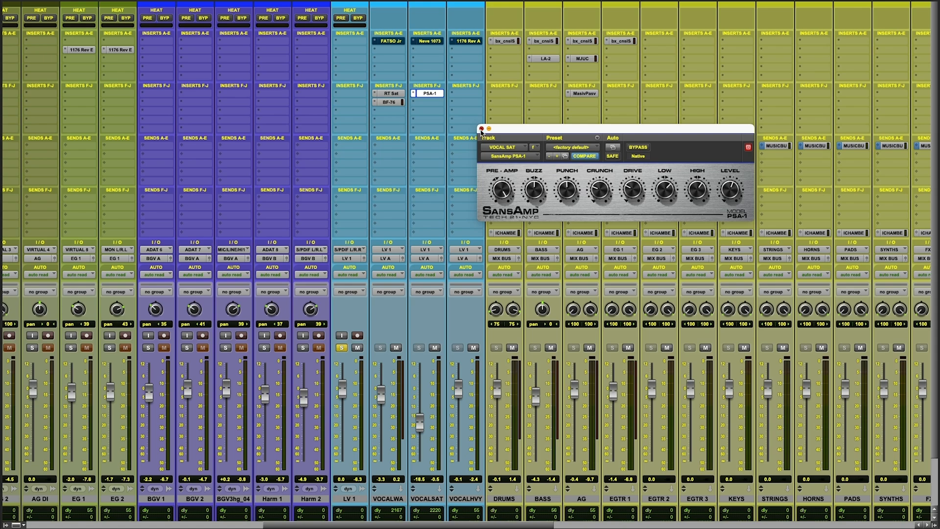
pyautogui.click(482, 129)
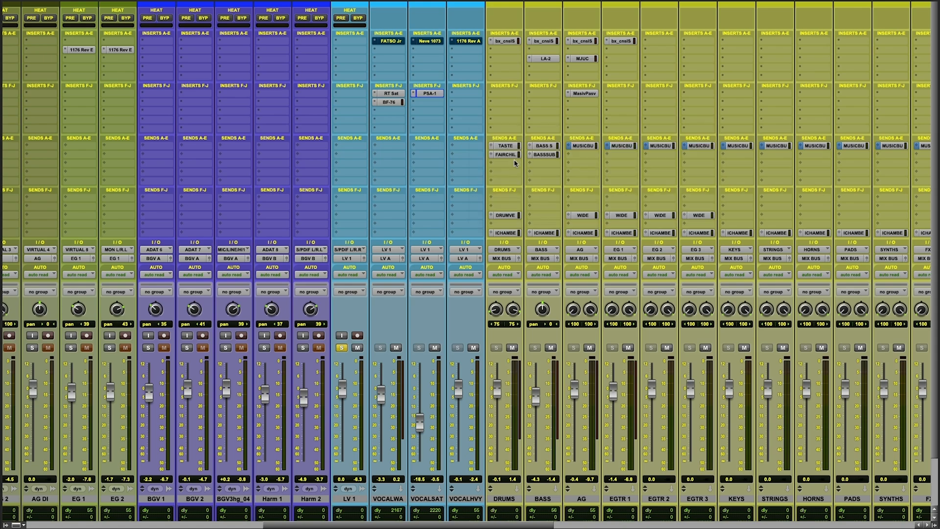
# - Insert Avid's mono BF-76 in the first F-J slot of the VOCAL HVY COMP track and adjust its Input
pyautogui.click(466, 101)
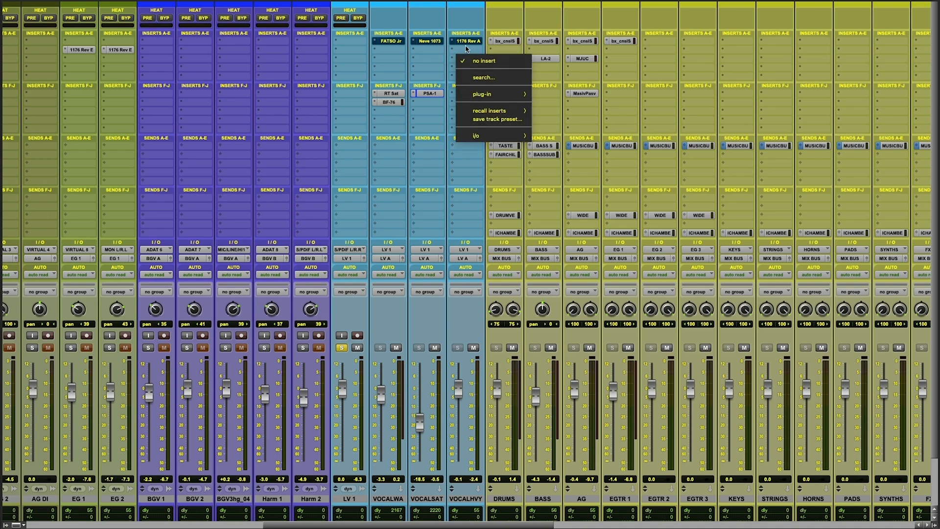
pyautogui.moveTo(473, 96)
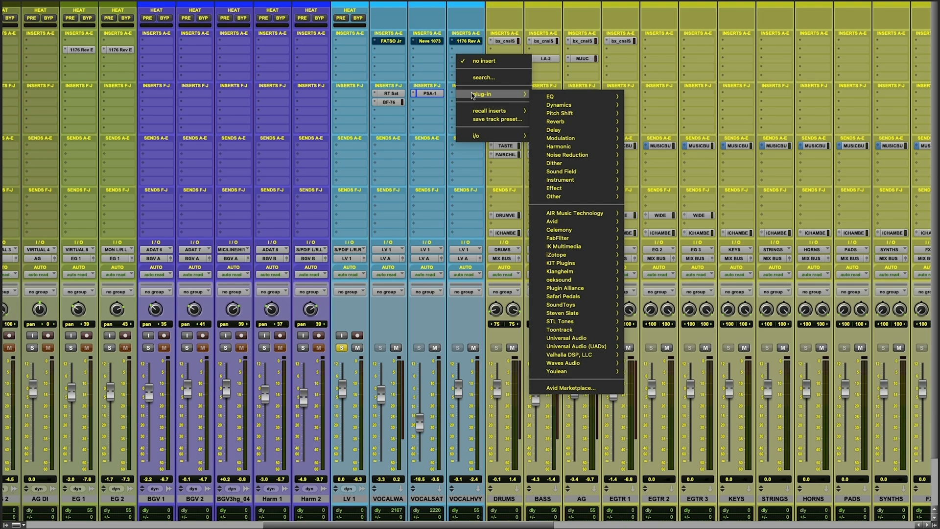
pyautogui.moveTo(579, 223)
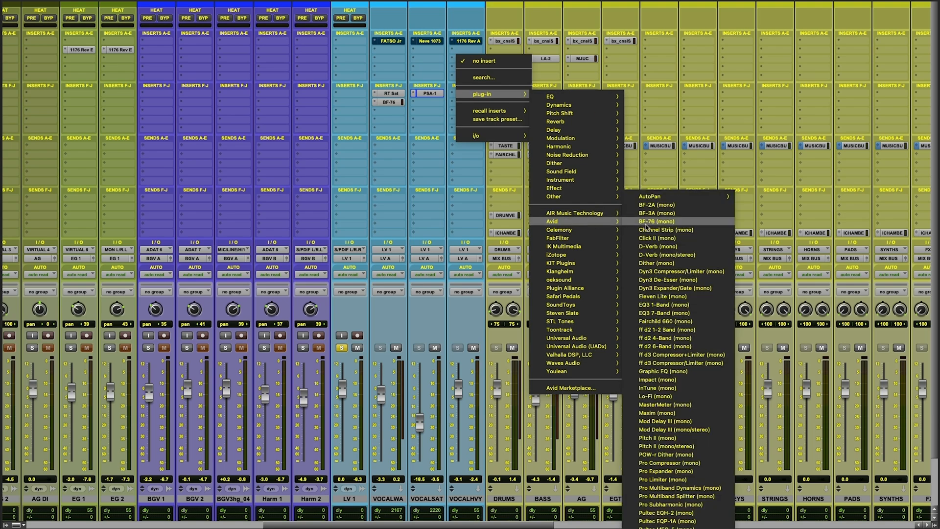
pyautogui.click(665, 223)
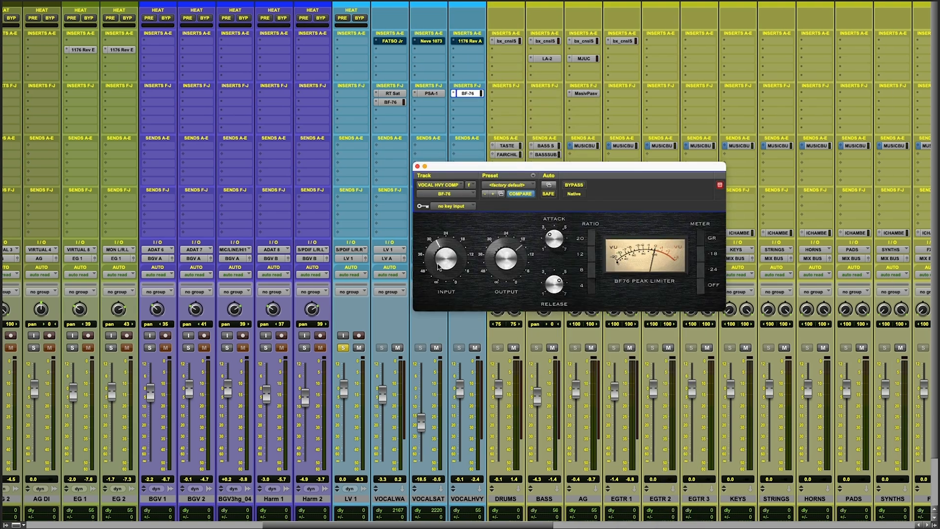
pyautogui.moveTo(437, 268); pyautogui.dragTo(445, 263)
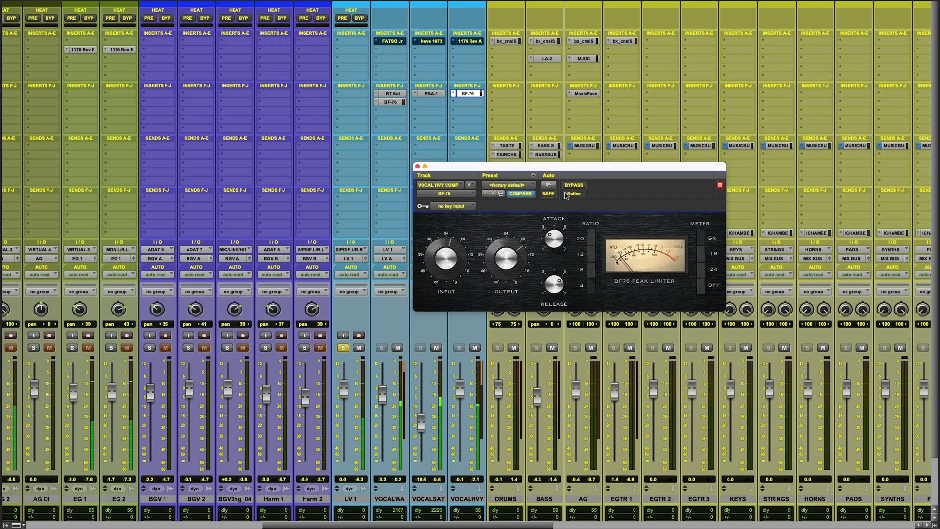
# - Compare the vocal with the BF-76 on VOCAL HVY COMP bypassed and active, leave it active and close its window
pyautogui.click(573, 186)
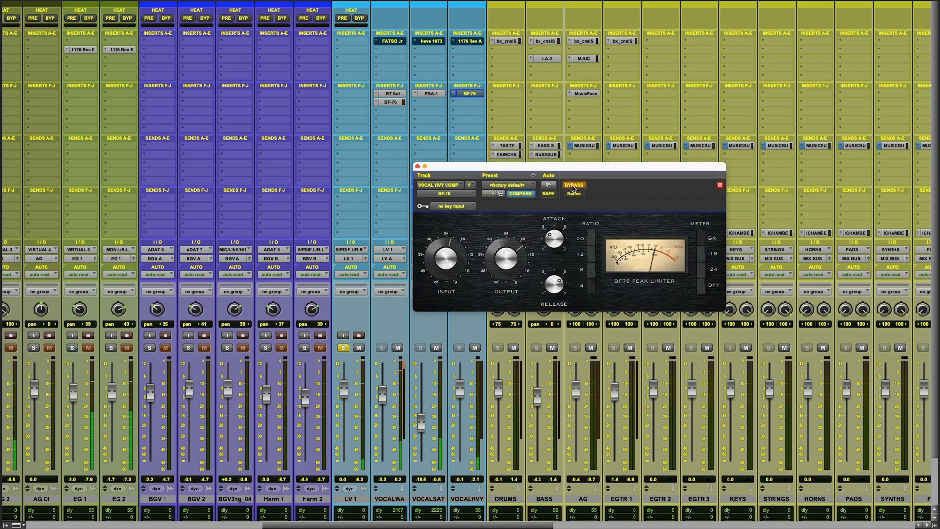
pyautogui.click(573, 186)
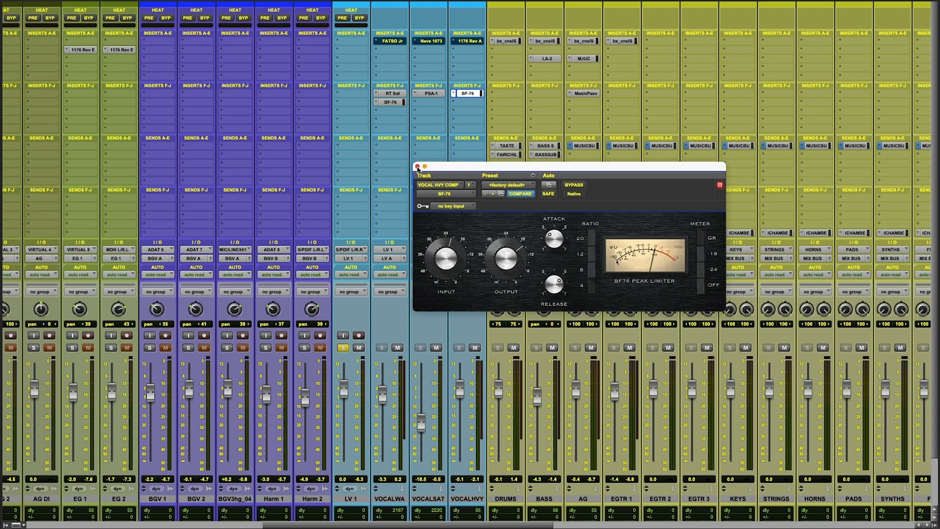
pyautogui.click(417, 167)
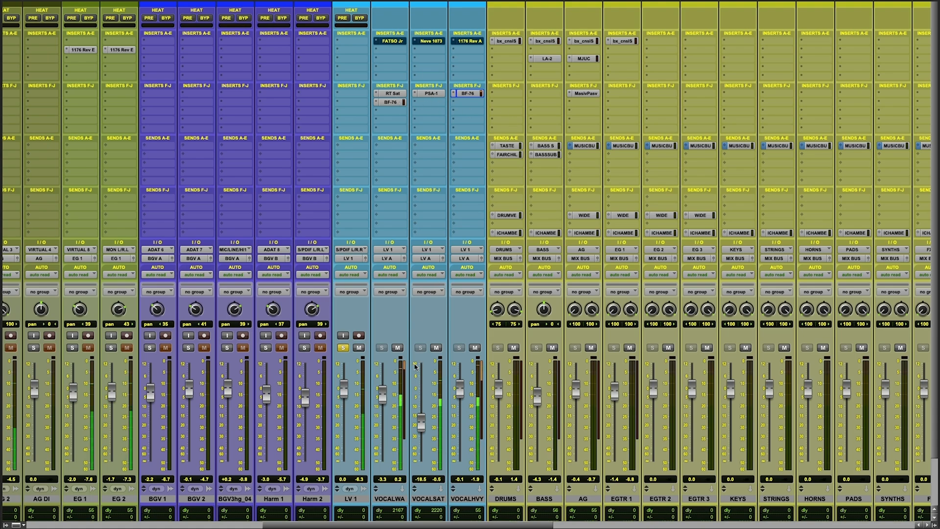
# - Lower the VOCAL HVY COMP fader to -1.4 dB and the VOCAL SAT fader to -19.0 dB
pyautogui.moveTo(460, 391); pyautogui.dragTo(460, 396)
pyautogui.moveTo(423, 425); pyautogui.dragTo(422, 426)
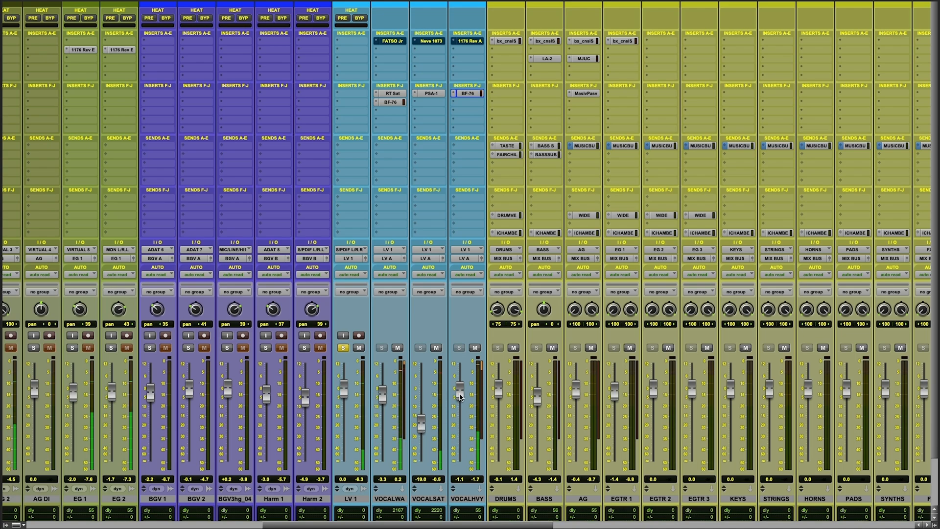
pyautogui.moveTo(461, 396); pyautogui.dragTo(461, 398)
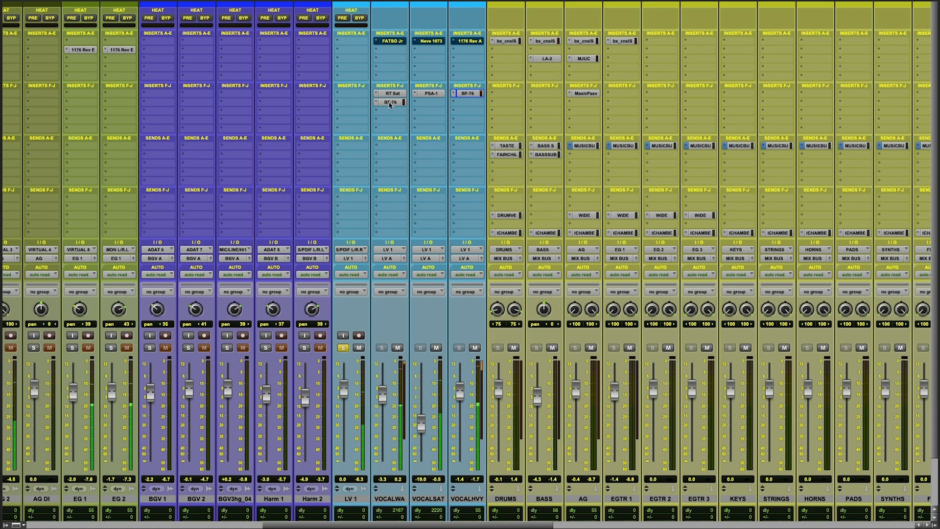
# - Compare the vocal with all four F-J inserts on the three parallel vocal tracks bypassed and active, and leave them active
pyautogui.keyDown('super'); pyautogui.click(390, 101); pyautogui.keyUp('super')
pyautogui.keyDown('super'); pyautogui.click(391, 93); pyautogui.keyUp('super')
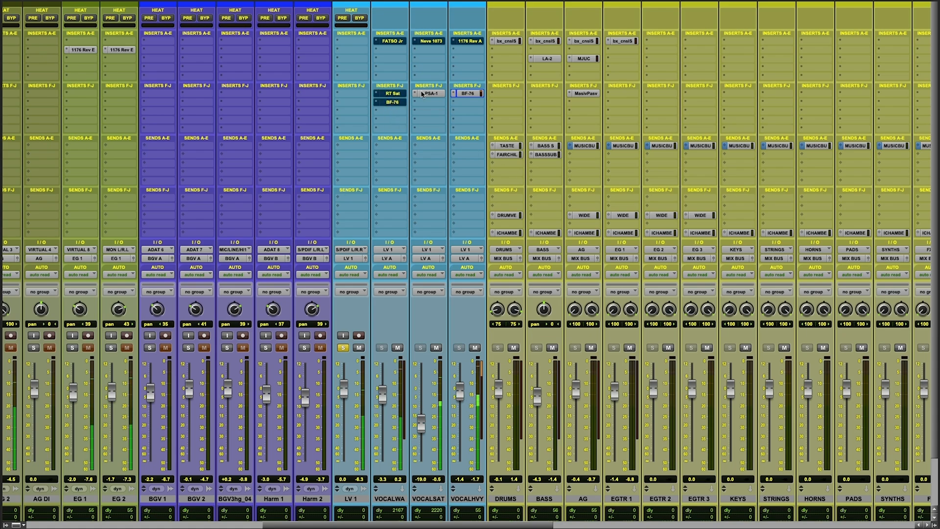
pyautogui.keyDown('super'); pyautogui.click(430, 93); pyautogui.keyUp('super')
pyautogui.keyDown('super'); pyautogui.click(469, 93); pyautogui.keyUp('super')
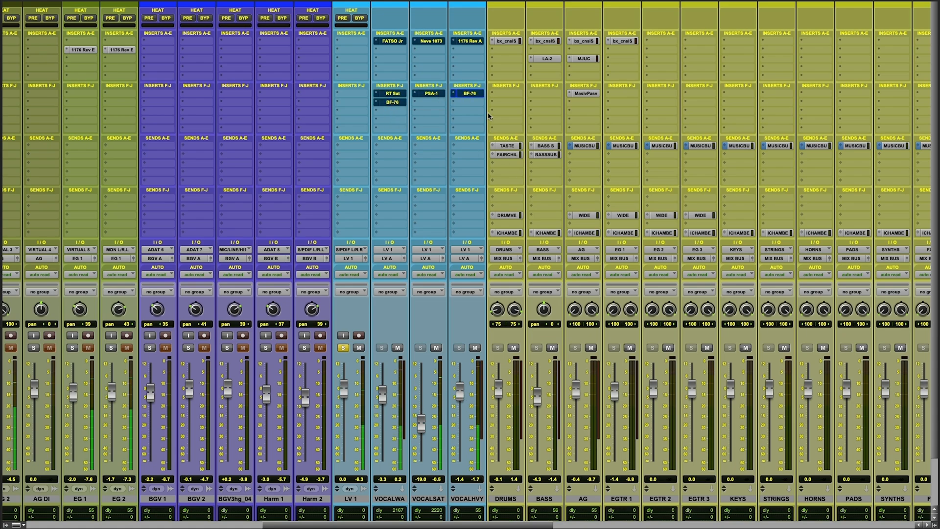
pyautogui.scroll(-1, 390, 104)
pyautogui.keyDown('super'); pyautogui.click(389, 103); pyautogui.keyUp('super')
pyautogui.keyDown('super'); pyautogui.click(391, 94); pyautogui.keyUp('super')
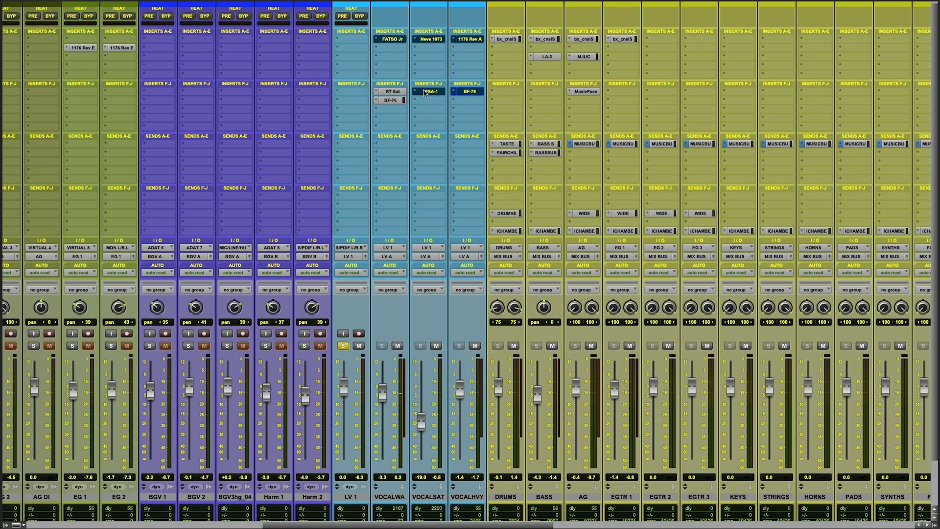
pyautogui.keyDown('super'); pyautogui.click(425, 92); pyautogui.keyUp('super')
pyautogui.keyDown('super'); pyautogui.click(465, 94); pyautogui.keyUp('super')
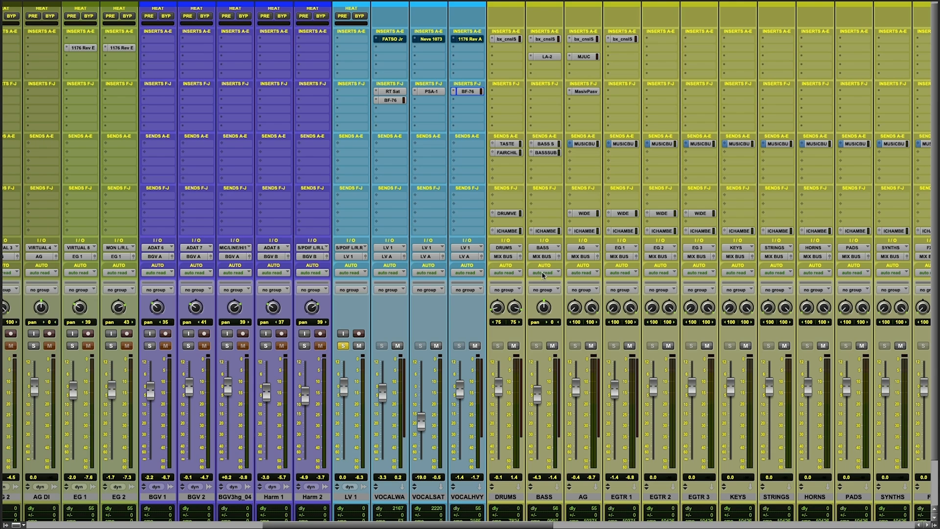
# - Examine the FabFilter Pro-Q 3 EQ bands on the LV A track and close the plug-in window
pyautogui.hscroll(10, 549, 275)
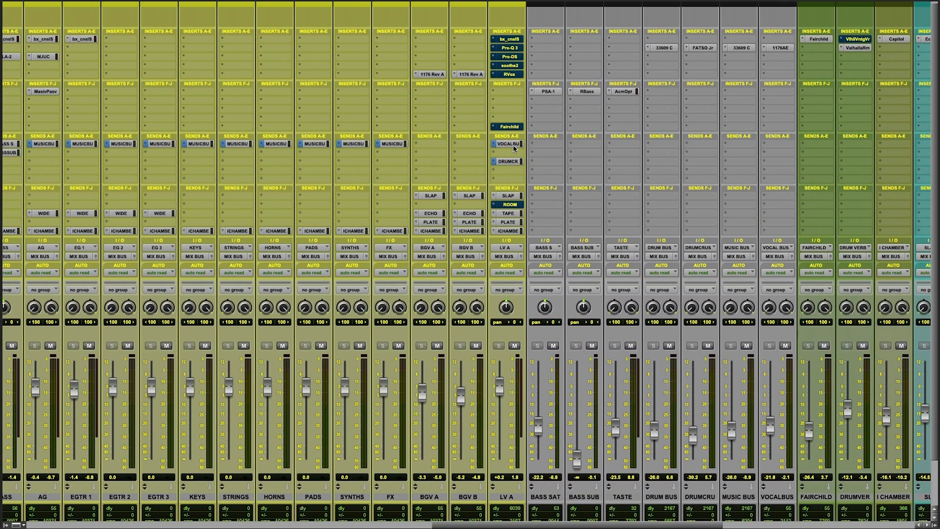
pyautogui.click(510, 48)
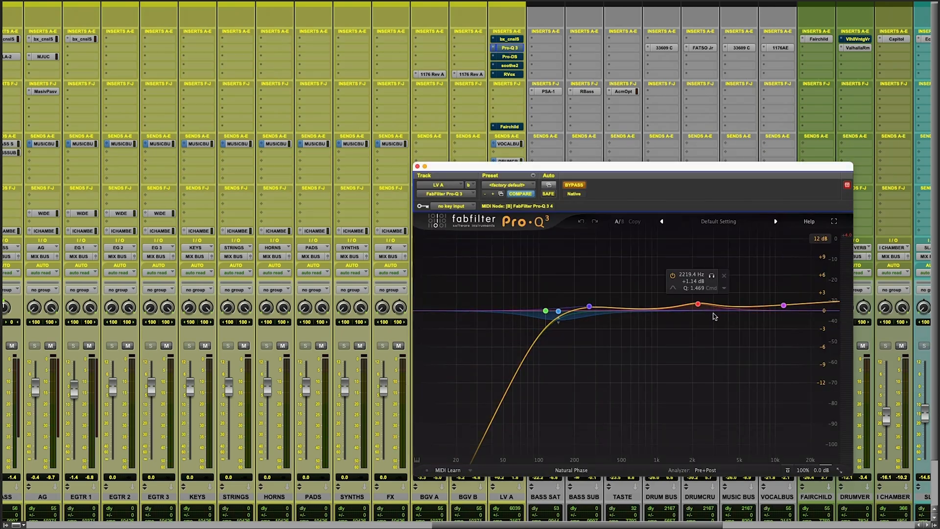
pyautogui.doubleClick(792, 307)
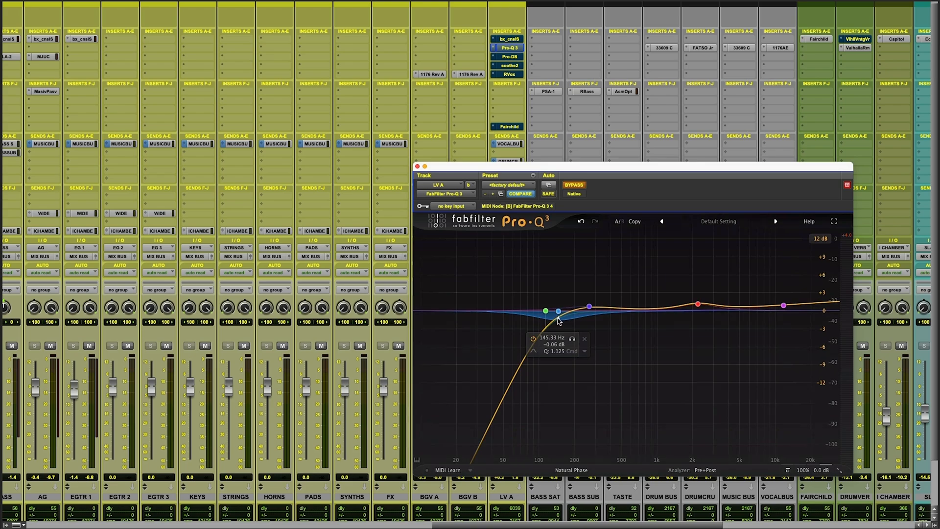
pyautogui.click(417, 167)
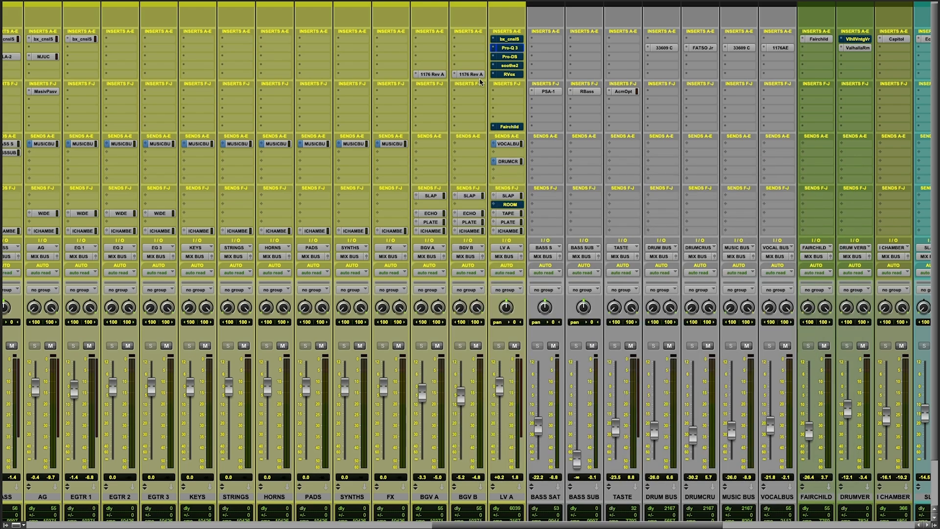
# - Examine the EQ settings of the bx_console SSL 4000 E on the LV A track and close its window
pyautogui.click(509, 39)
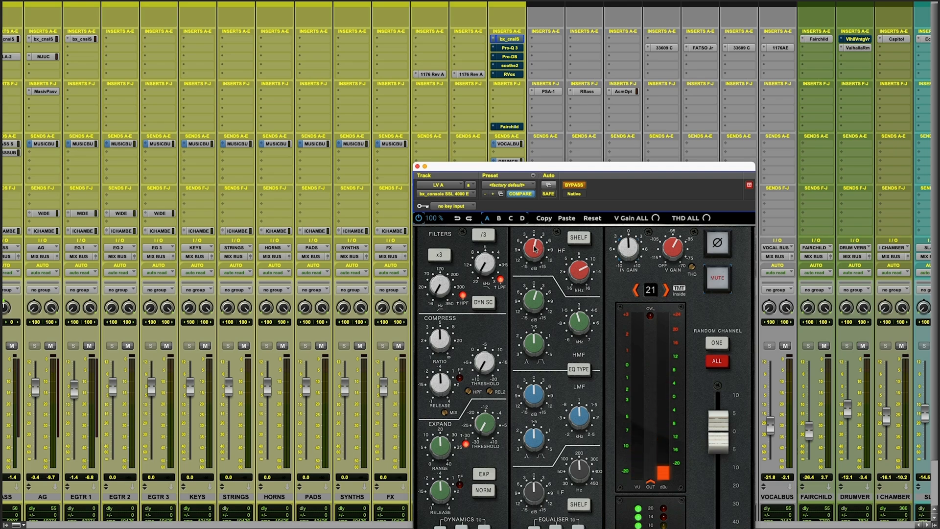
pyautogui.moveTo(535, 247)
pyautogui.moveTo(535, 305)
pyautogui.click(417, 167)
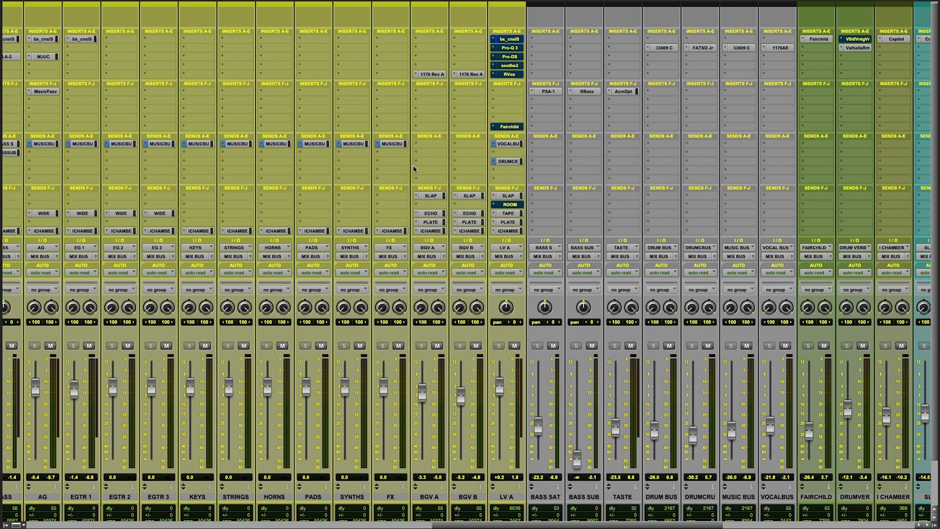
# - Examine the FabFilter Pro-DS and soothe2 settings on the LV A track and close the plug-in window
pyautogui.click(513, 58)
pyautogui.click(512, 65)
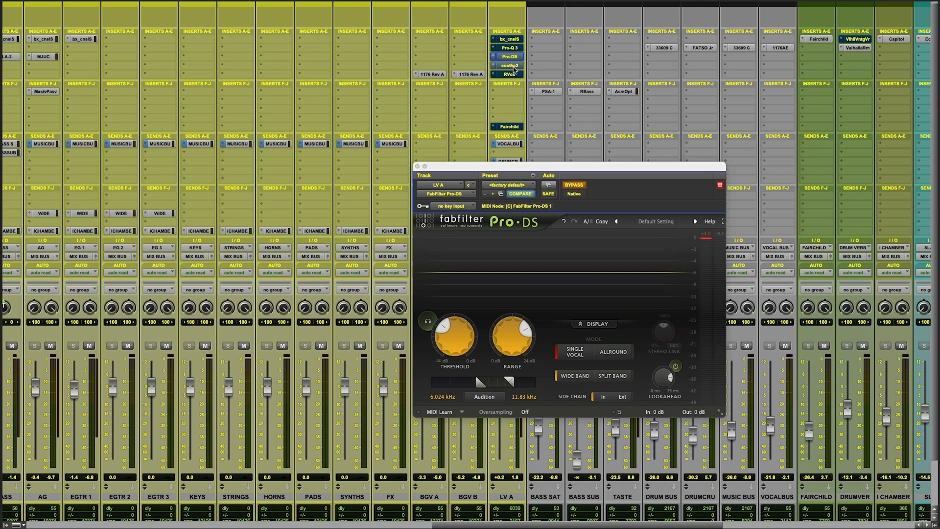
pyautogui.click(418, 167)
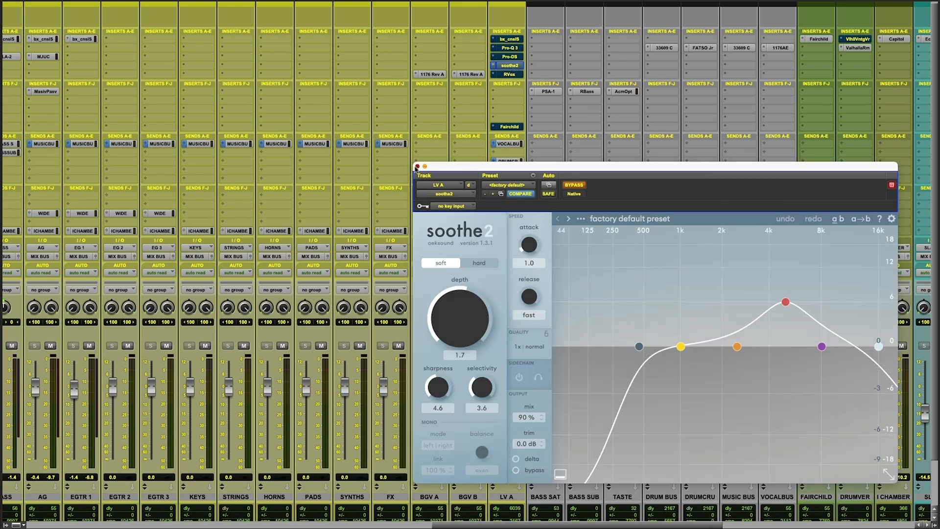
# - Examine the RVox and Fairchild 670 compressor settings on the LV A track and close their windows
pyautogui.click(507, 75)
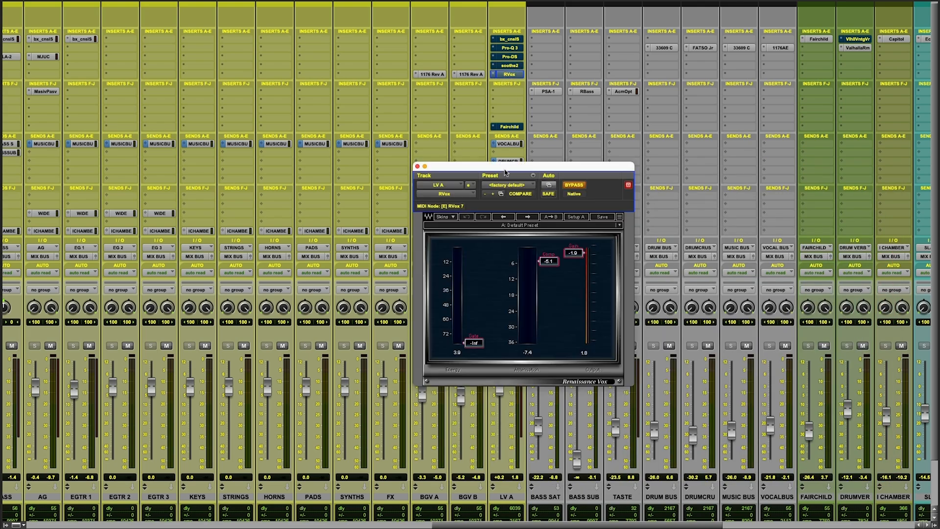
pyautogui.click(424, 168)
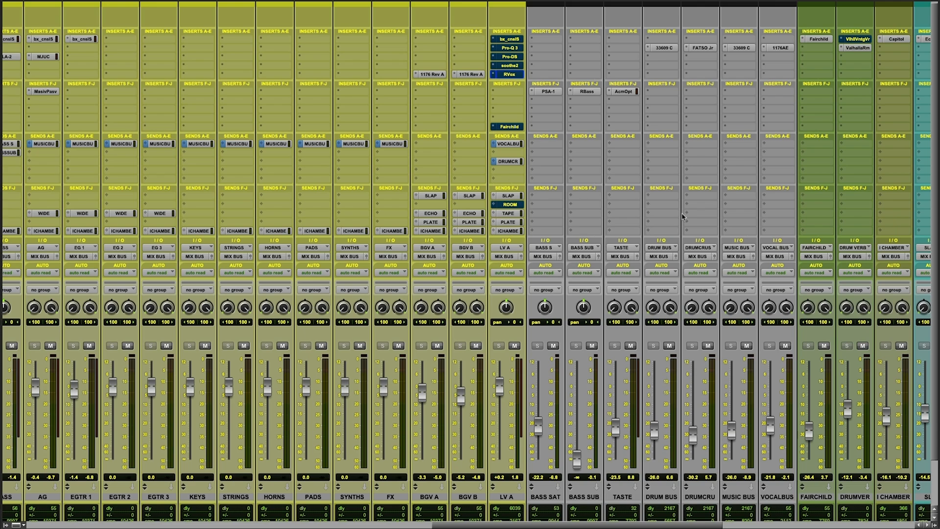
pyautogui.click(500, 127)
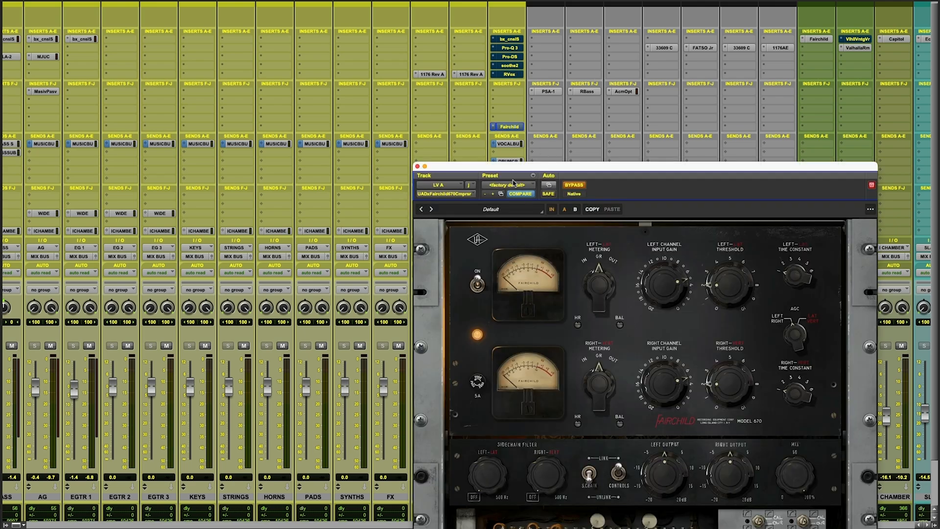
pyautogui.click(417, 168)
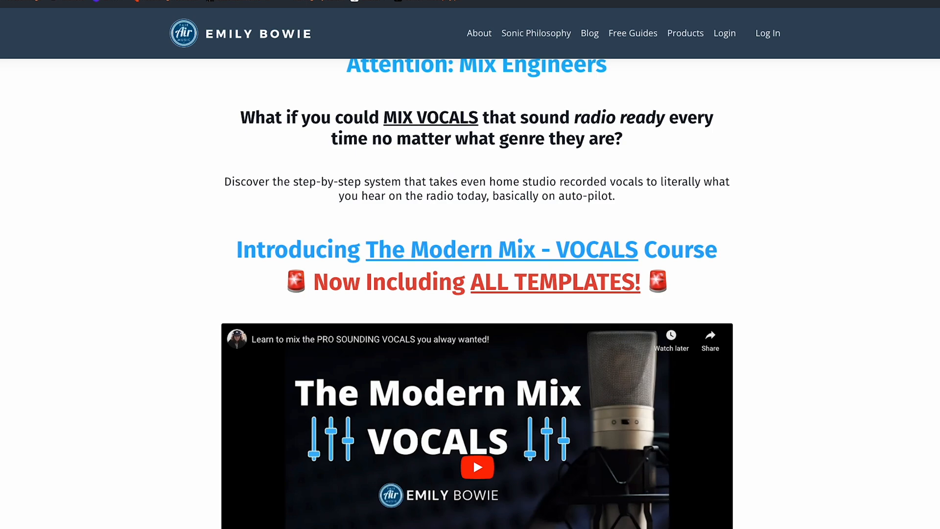
# - In the web browser, read through The Modern Mix - VOCALS course page and add the $97 course to the cart from its closing offer
pyautogui.scroll(-2, 477, 293)
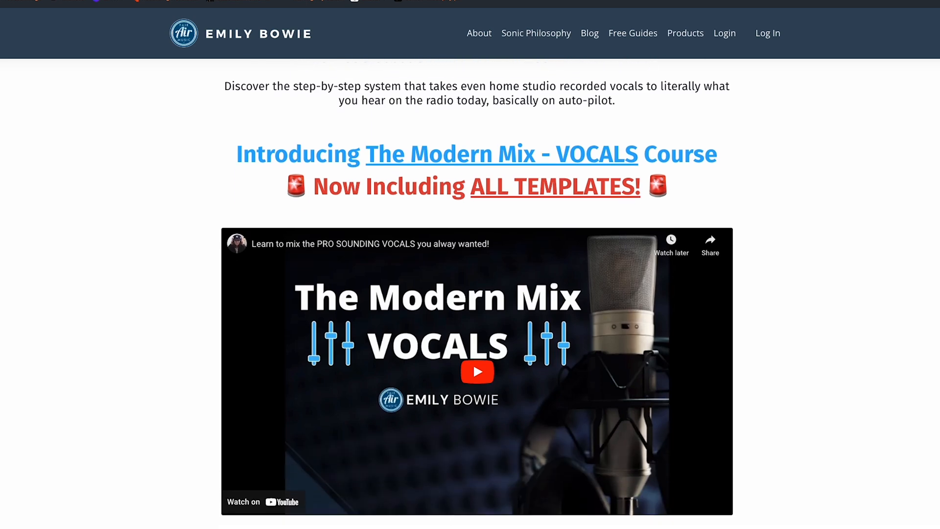
pyautogui.scroll(-5, 476, 294)
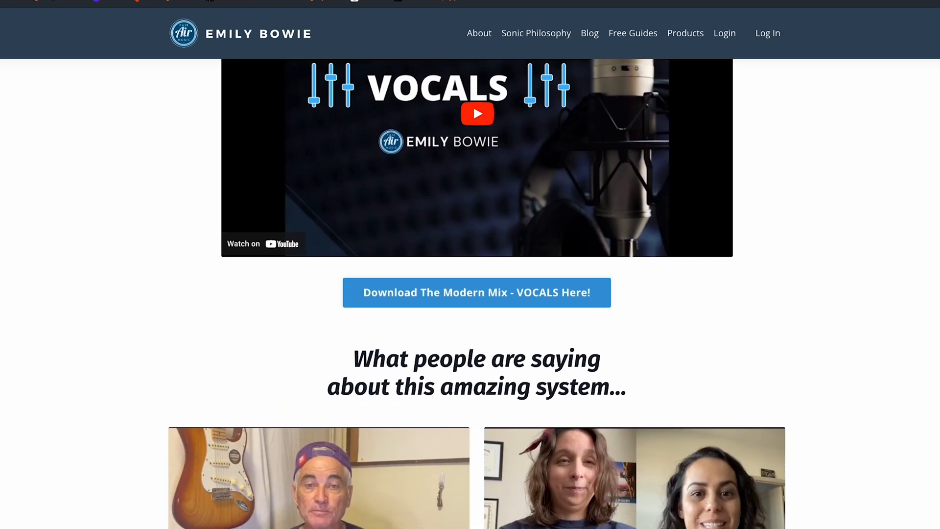
pyautogui.scroll(-8, 476, 294)
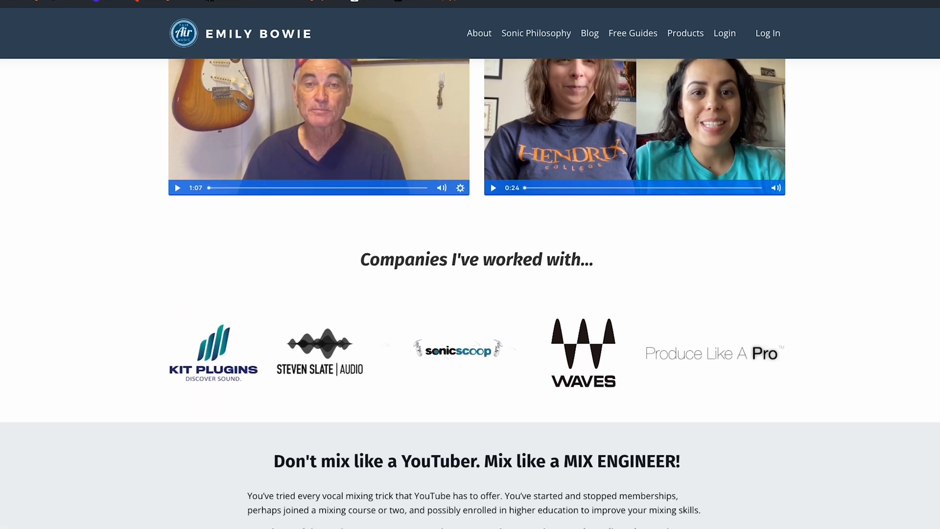
pyautogui.scroll(-5, 476, 294)
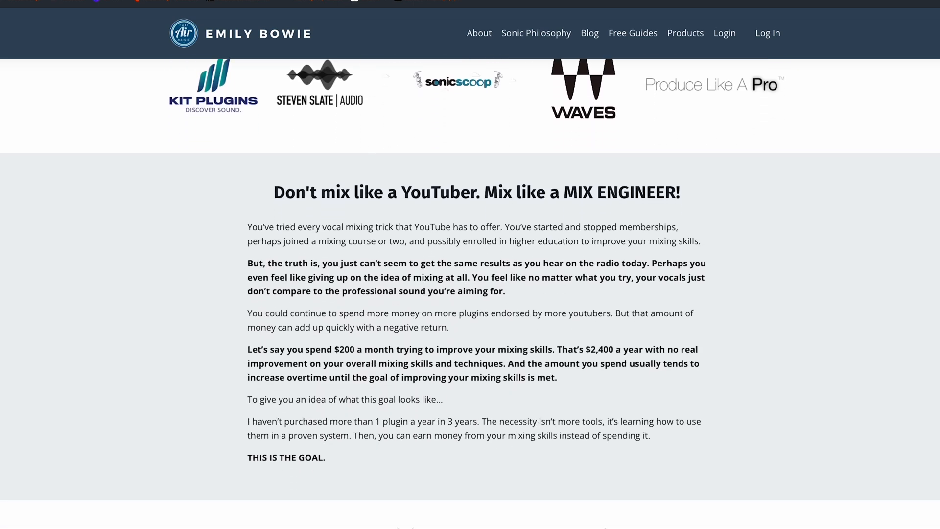
pyautogui.scroll(-7, 476, 293)
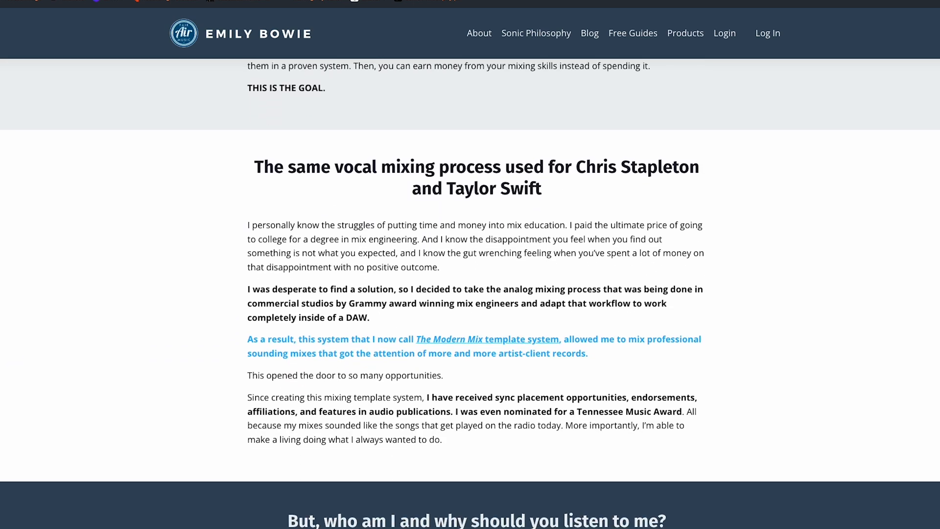
pyautogui.scroll(-7, 476, 294)
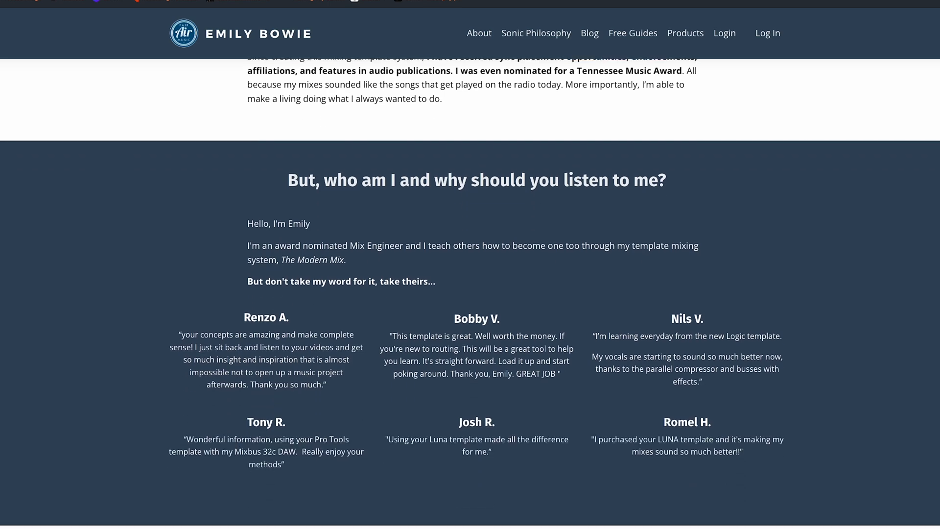
pyautogui.scroll(-8, 476, 294)
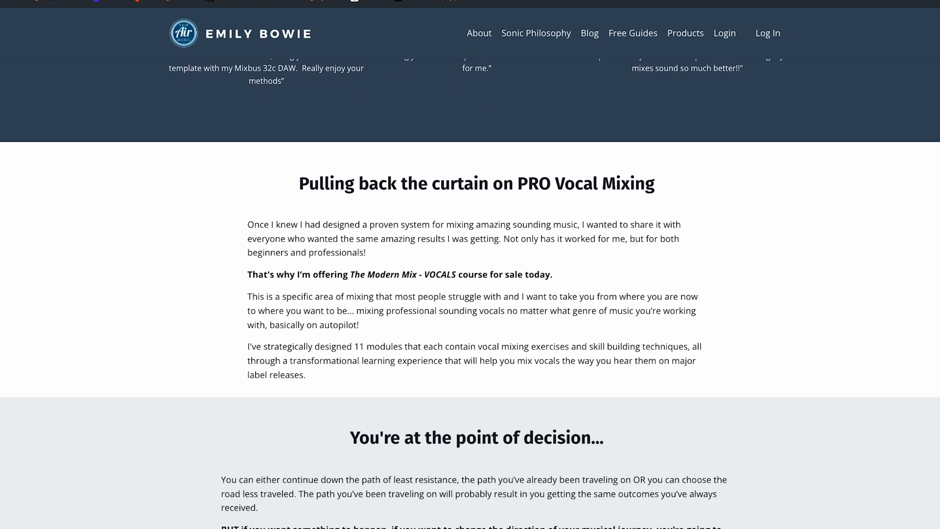
pyautogui.scroll(-9, 477, 294)
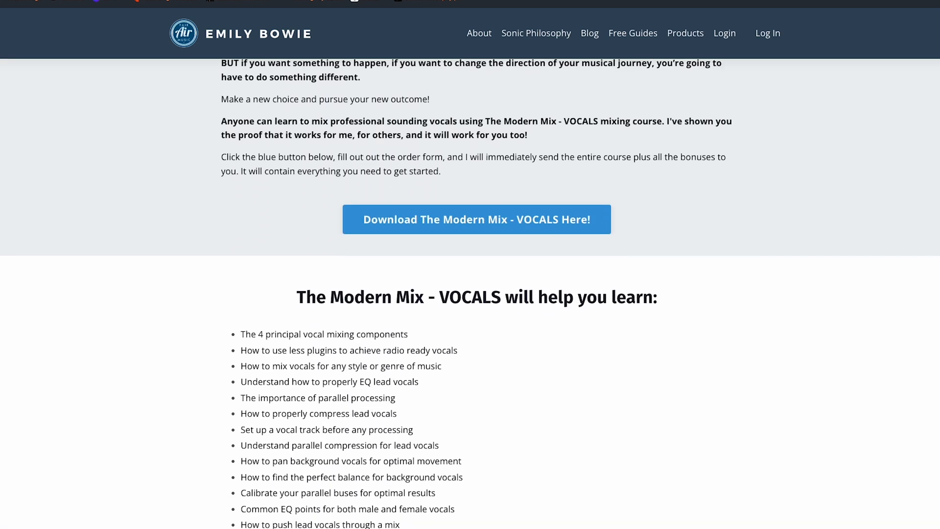
pyautogui.scroll(-6, 477, 294)
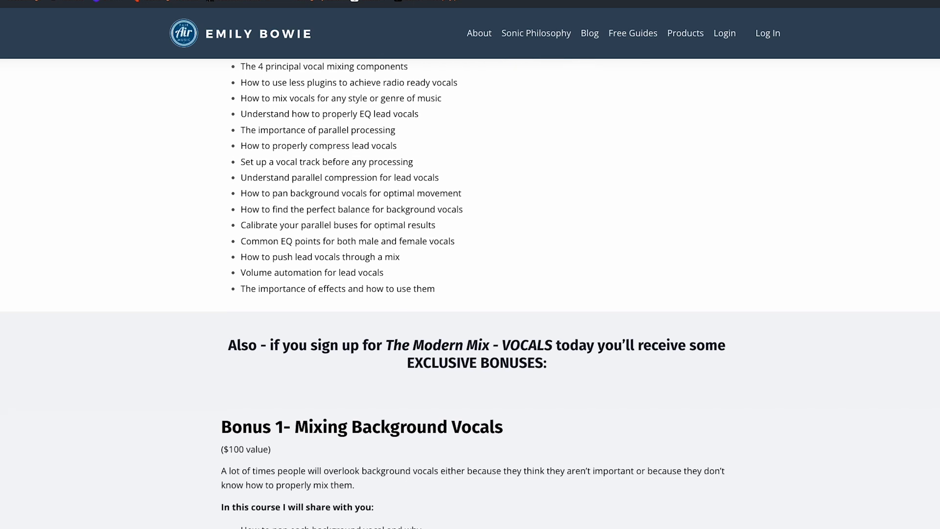
pyautogui.scroll(-6, 477, 294)
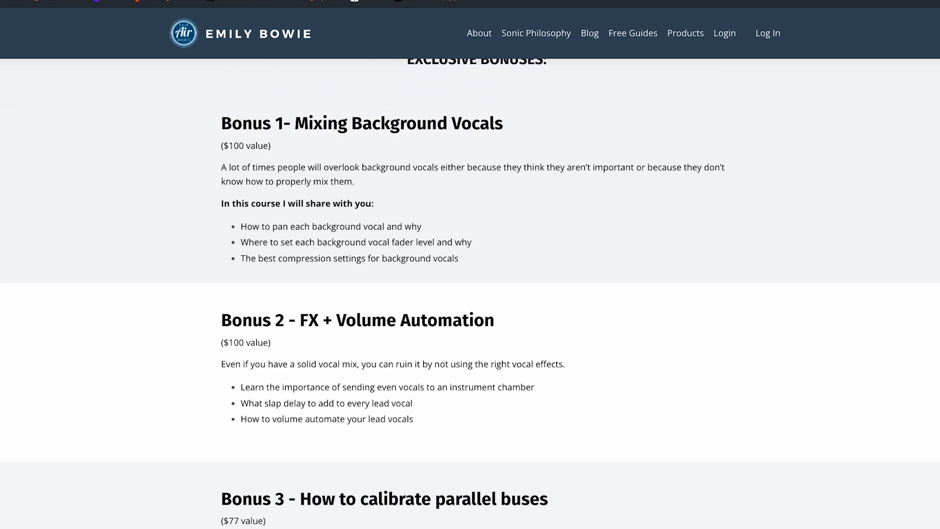
pyautogui.scroll(-6, 476, 294)
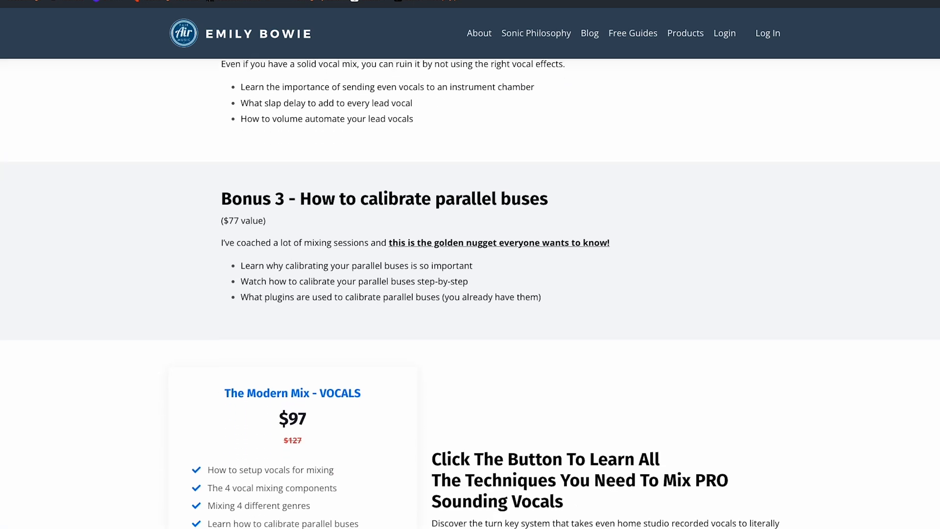
pyautogui.scroll(-5, 477, 294)
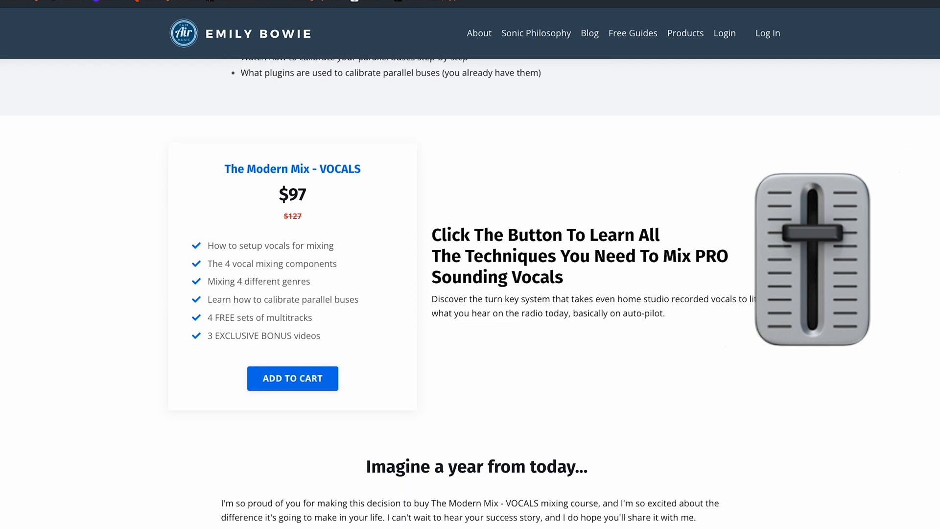
pyautogui.scroll(-6, 476, 294)
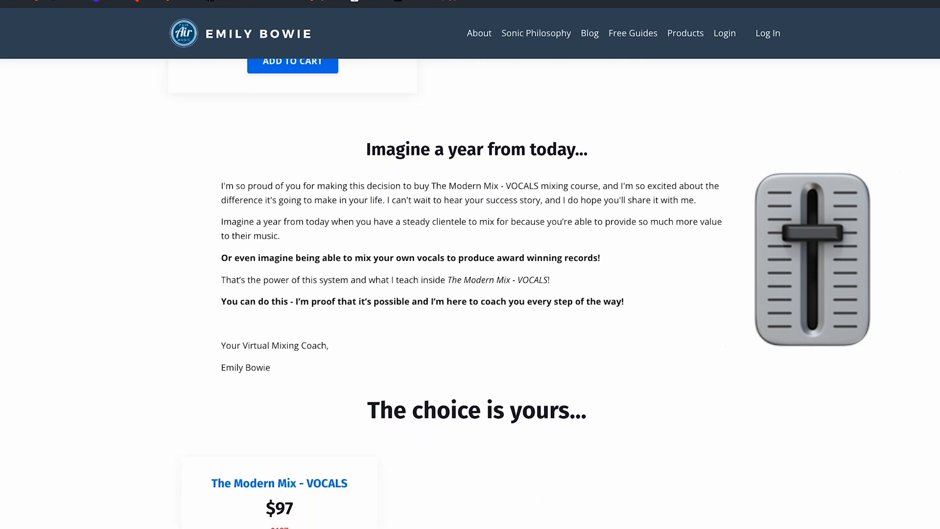
pyautogui.scroll(-6, 476, 294)
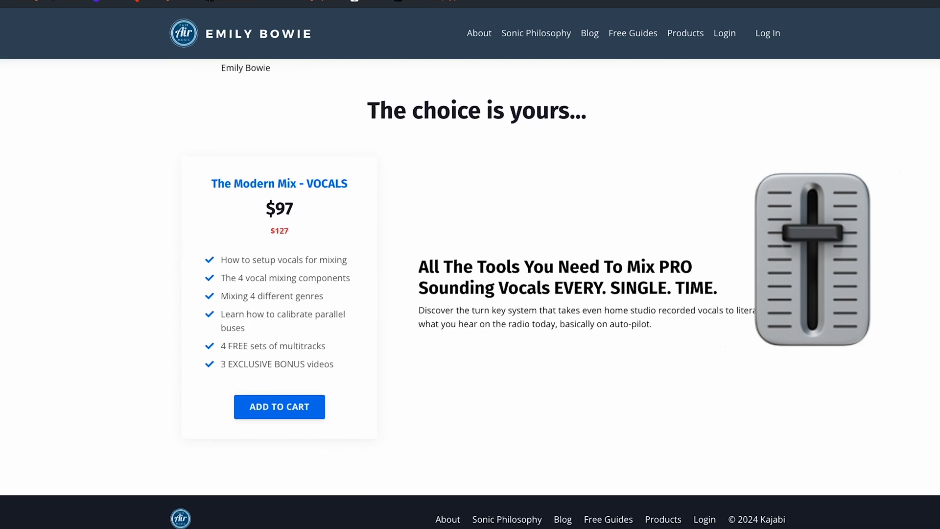
pyautogui.click(288, 404)
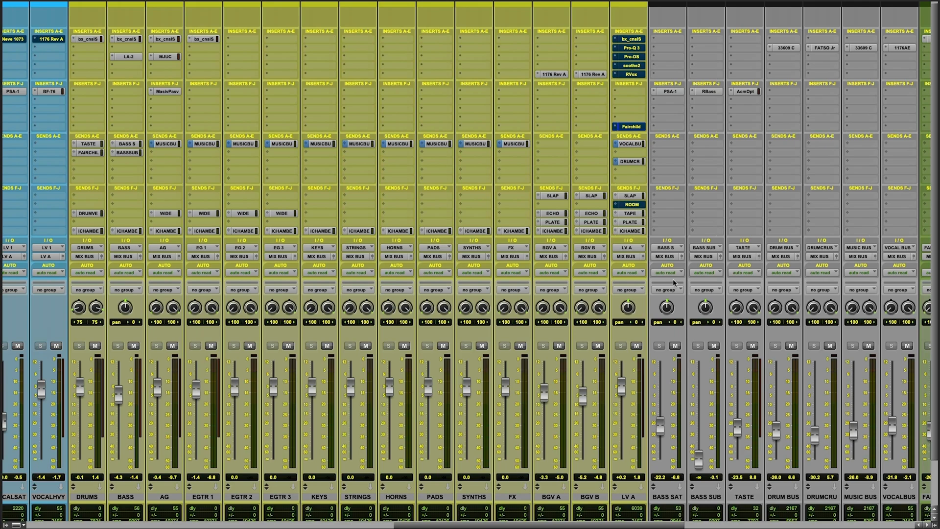
pyautogui.hscroll(-5, 683, 283)
pyautogui.hscroll(-1, 685, 281)
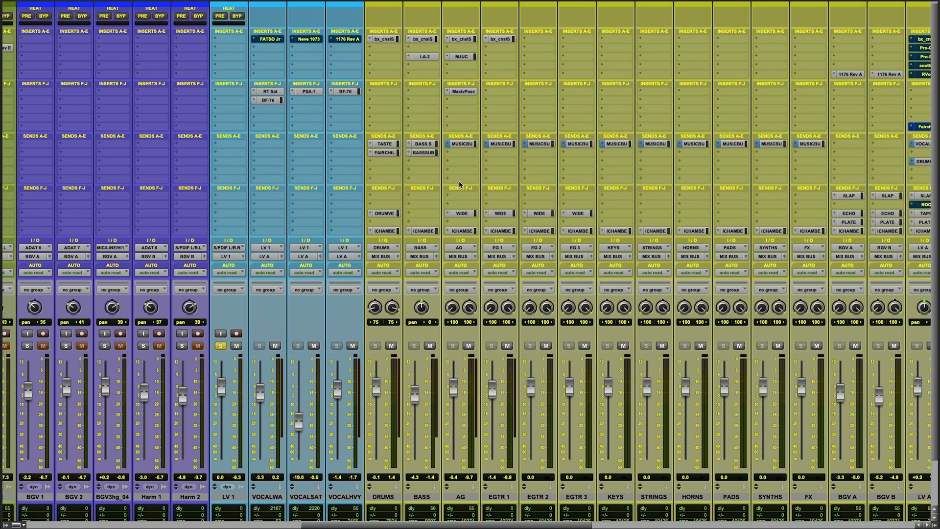
pyautogui.hscroll(-1, 282, 191)
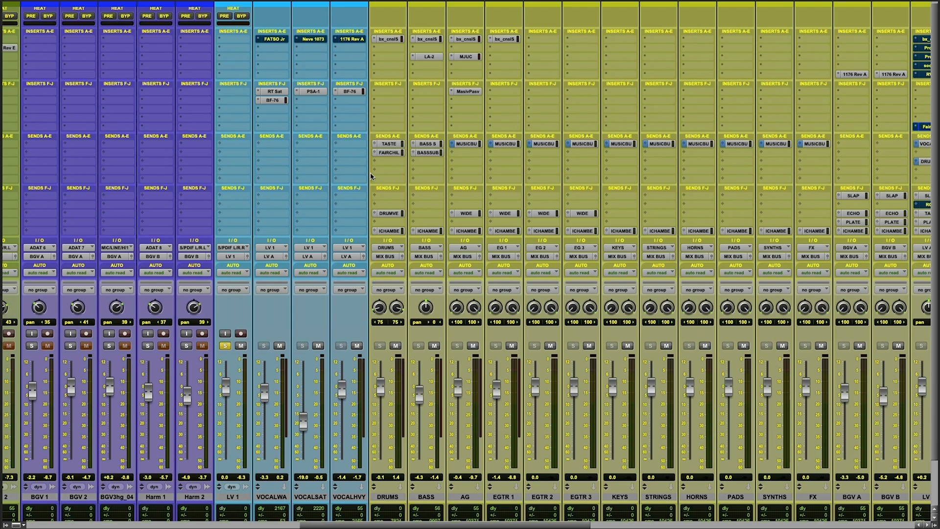
pyautogui.hscroll(3, 428, 199)
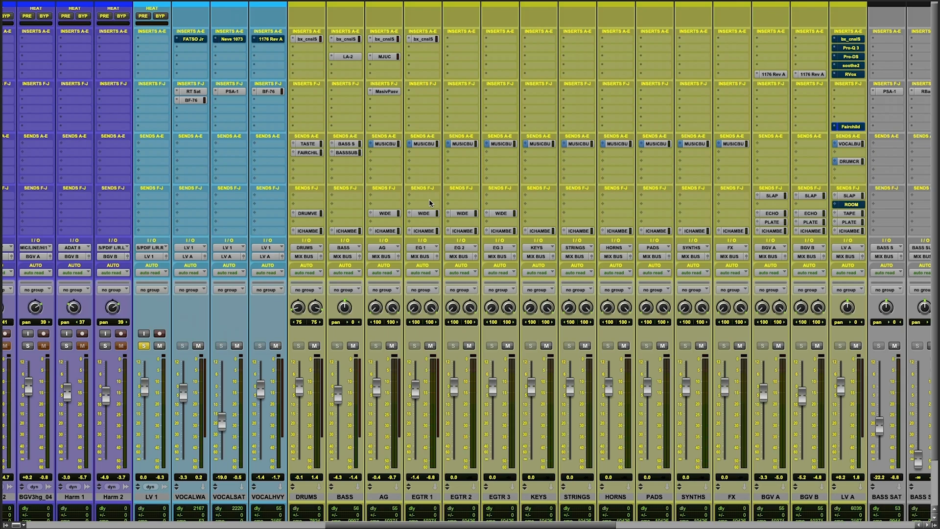